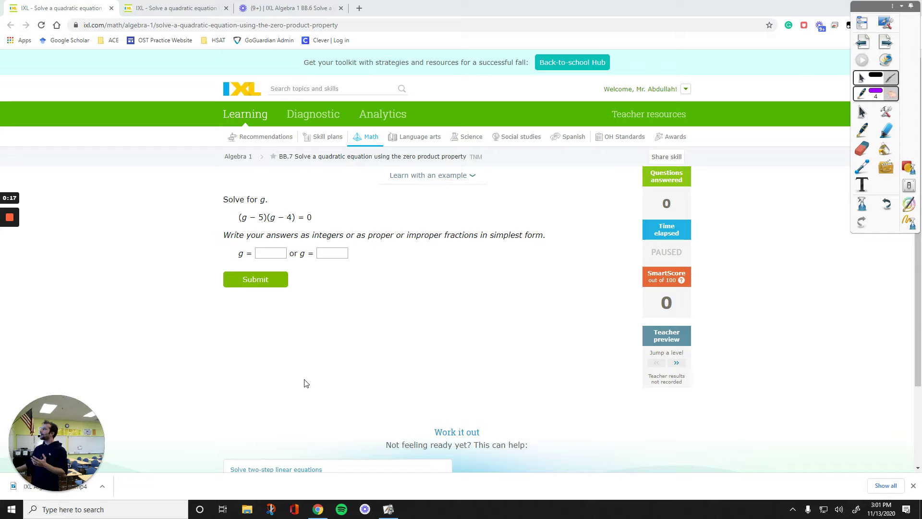
Step: Write x·y = 0 in purple left of the question, with an arrow down from x
mouse_move(75, 204)
mouse_down()
mouse_move(85, 227)
mouse_move(70, 231)
mouse_move(110, 224)
mouse_up()
mouse_move(116, 206)
mouse_down()
mouse_move(108, 240)
mouse_move(145, 206)
mouse_move(144, 214)
mouse_move(180, 204)
mouse_move(166, 192)
mouse_up()
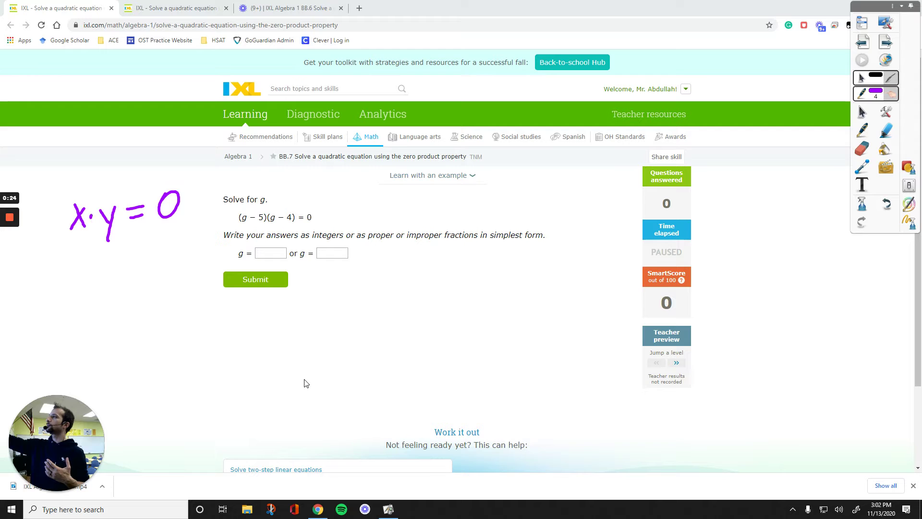
drag(77, 239, 64, 267)
mouse_move(62, 256)
mouse_down()
mouse_move(76, 259)
mouse_move(38, 294)
mouse_move(61, 279)
mouse_up()
Step: Finish x = 0 and y = 0 under their arrows, and circle the factors (g − 5) and (g − 4)
drag(54, 290, 76, 275)
mouse_move(114, 235)
mouse_down()
mouse_move(118, 258)
mouse_move(125, 253)
mouse_move(119, 279)
mouse_up()
mouse_move(123, 265)
mouse_down()
mouse_move(121, 290)
mouse_move(136, 264)
mouse_up()
drag(129, 276, 147, 253)
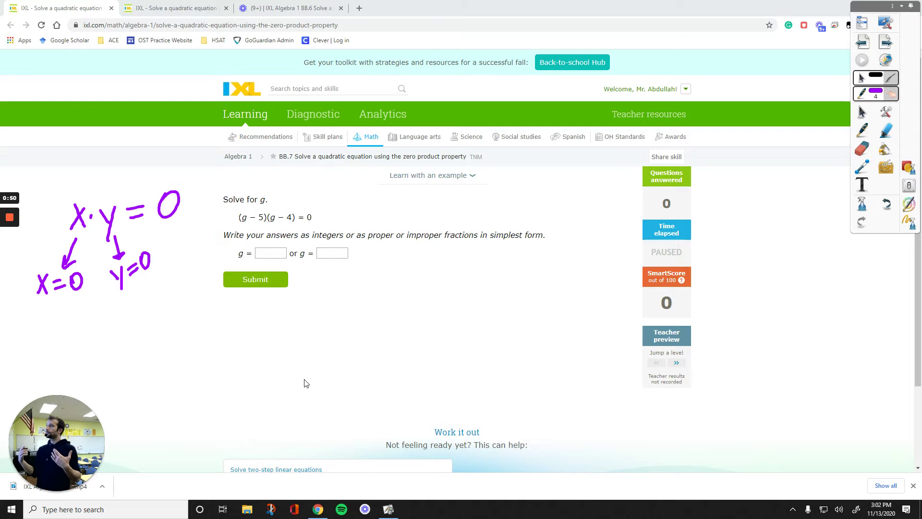
mouse_move(260, 203)
mouse_down()
mouse_move(252, 202)
mouse_move(249, 233)
mouse_move(258, 206)
mouse_move(267, 227)
mouse_move(282, 199)
mouse_up()
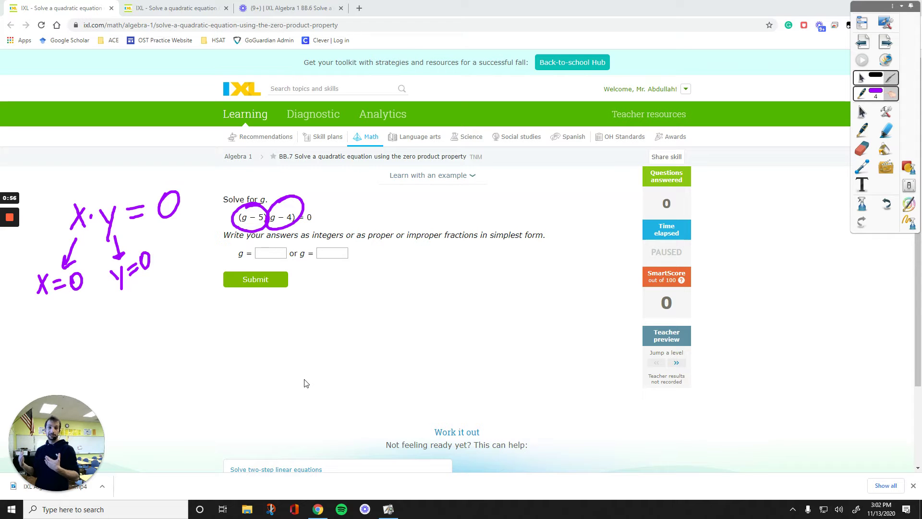
Step: Write the equations g − 5 = 0 and g − 4 = 0 side by side below the question
mouse_move(242, 310)
mouse_down()
mouse_move(226, 339)
mouse_move(266, 311)
mouse_up()
mouse_move(282, 304)
mouse_down()
mouse_move(272, 305)
mouse_move(271, 322)
mouse_move(302, 309)
mouse_up()
drag(292, 319, 314, 317)
drag(315, 317, 323, 302)
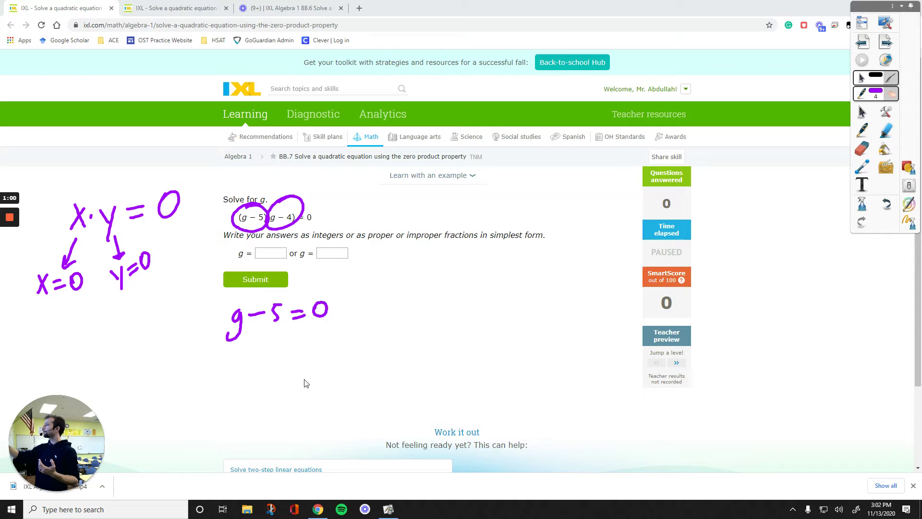
mouse_move(430, 292)
mouse_down()
mouse_move(423, 318)
mouse_move(458, 296)
mouse_up()
mouse_move(467, 284)
mouse_down()
mouse_move(474, 308)
mouse_move(496, 288)
mouse_up()
drag(486, 295, 505, 294)
drag(506, 294, 514, 280)
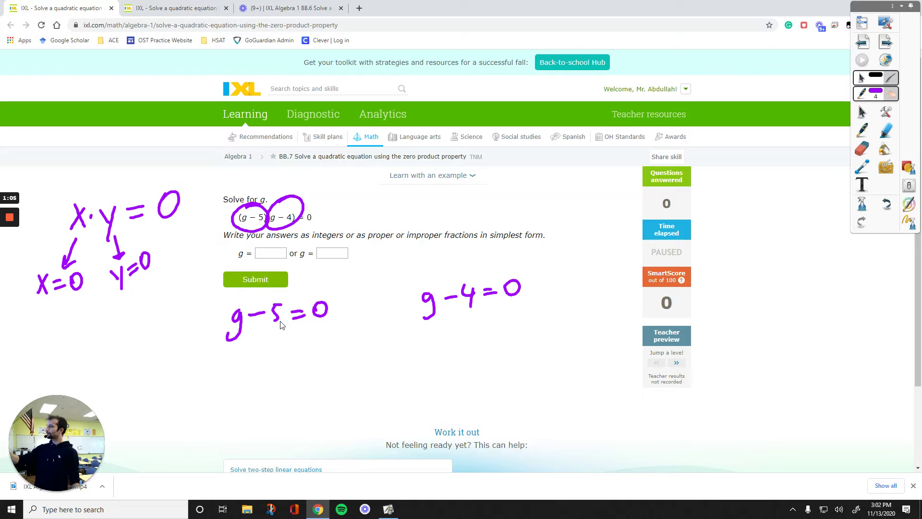
Step: Add 5 to both sides of g − 5 = 0, cancel the 5s, and circle g = 5
mouse_move(255, 358)
mouse_down()
mouse_move(271, 356)
mouse_move(262, 367)
mouse_up()
mouse_move(287, 337)
mouse_down()
mouse_move(275, 342)
mouse_move(277, 361)
mouse_move(323, 339)
mouse_up()
drag(319, 336, 319, 349)
drag(339, 326, 321, 347)
drag(242, 377, 335, 364)
drag(281, 310, 272, 425)
drag(290, 403, 301, 406)
mouse_move(319, 388)
mouse_down()
mouse_move(294, 438)
mouse_move(311, 375)
mouse_up()
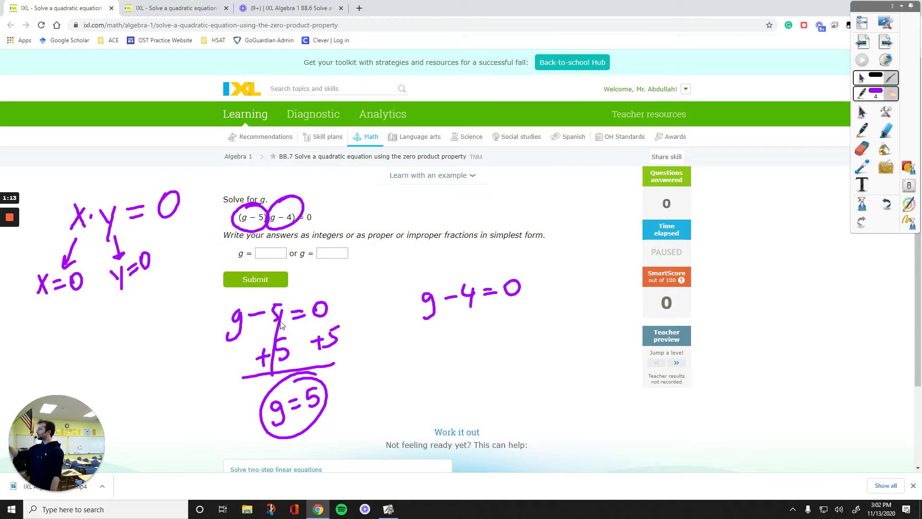
Step: Add 4 to both sides of g − 4 = 0, cancel the 4s, and circle g = 4
drag(452, 326, 464, 324)
mouse_move(459, 321)
mouse_down()
mouse_move(458, 332)
mouse_move(478, 321)
mouse_move(474, 332)
mouse_up()
mouse_move(501, 311)
mouse_down()
mouse_move(516, 308)
mouse_move(509, 316)
mouse_up()
drag(521, 303, 527, 317)
drag(439, 345, 524, 324)
mouse_move(471, 297)
mouse_down()
mouse_move(467, 346)
mouse_move(477, 380)
mouse_move(501, 358)
mouse_up()
mouse_move(494, 369)
mouse_down()
mouse_move(522, 354)
mouse_move(519, 366)
mouse_up()
mouse_move(518, 331)
mouse_down()
mouse_move(466, 377)
mouse_move(509, 330)
mouse_up()
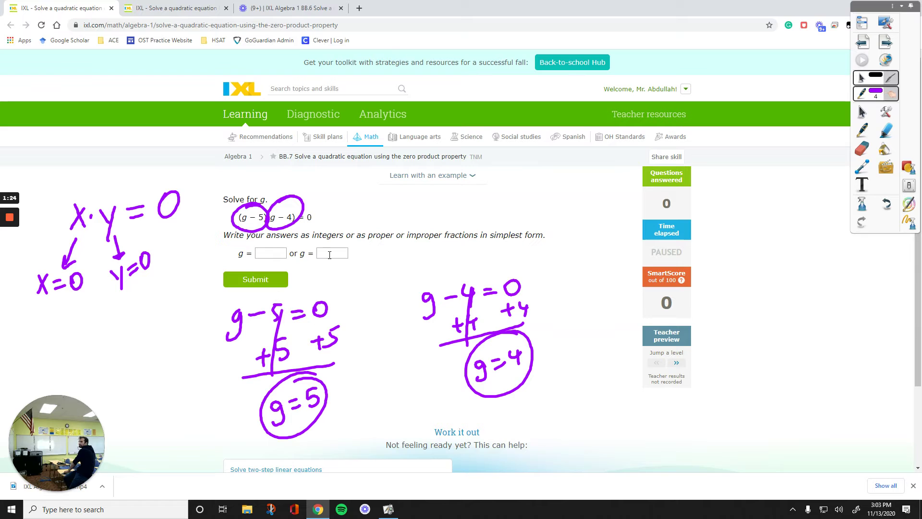
Step: Enter 4 and 5 as the two solutions and submit them
click(281, 252)
text(4)
click(321, 251)
text(5)
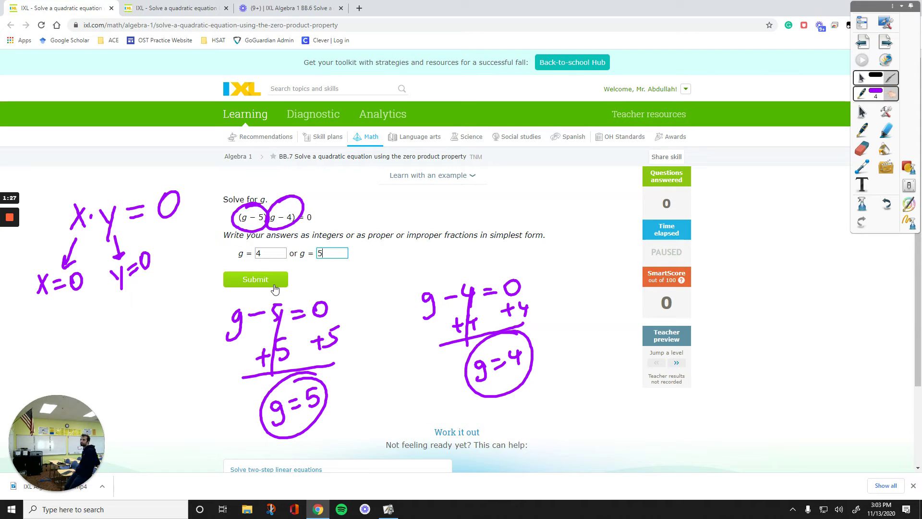
click(274, 287)
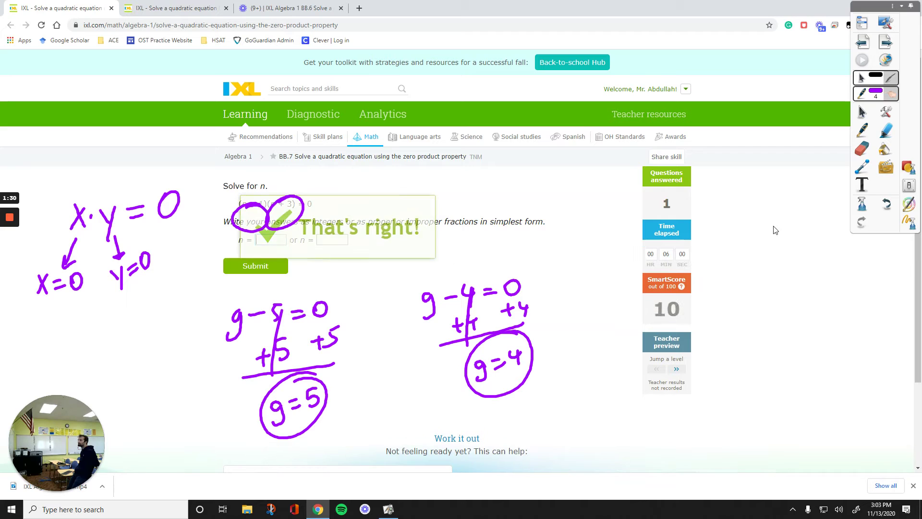
click(862, 204)
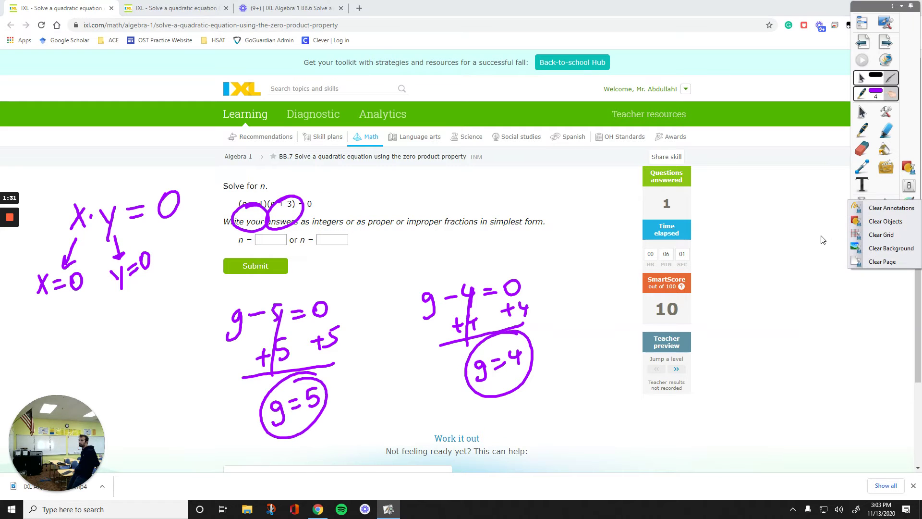
Step: Clear the old ink, circle (n − 1) and (n + 3), and write n − 1 = 0
click(855, 208)
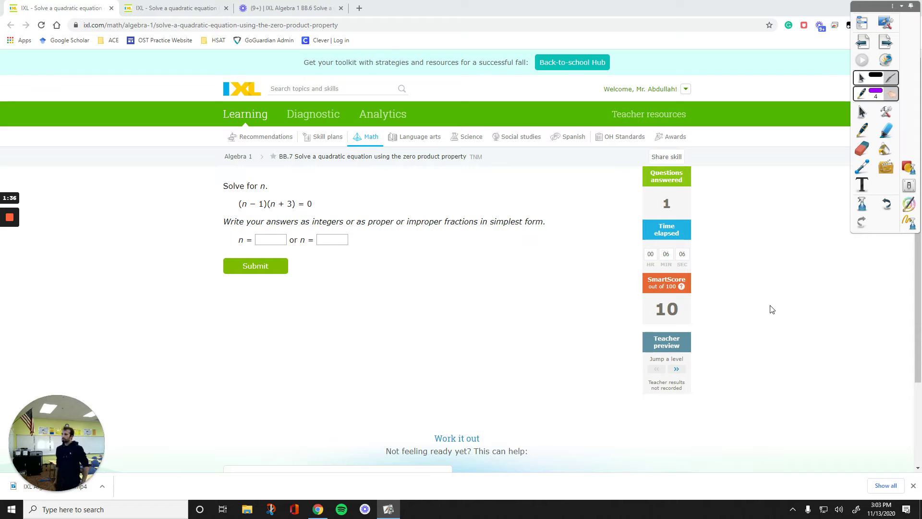
mouse_move(260, 190)
mouse_down()
mouse_move(237, 204)
mouse_move(263, 195)
mouse_move(268, 211)
mouse_move(274, 185)
mouse_up()
drag(264, 310, 294, 298)
mouse_move(300, 287)
mouse_down()
mouse_move(300, 304)
mouse_move(320, 295)
mouse_up()
drag(310, 304, 333, 285)
Step: Add 1 to both sides of n − 1 = 0, cancel the 1s, and write n = 1
mouse_move(283, 330)
mouse_down()
mouse_move(294, 327)
mouse_move(288, 336)
mouse_up()
mouse_move(296, 321)
mouse_down()
mouse_move(299, 333)
mouse_move(334, 319)
mouse_up()
drag(330, 321, 339, 326)
mouse_move(276, 344)
mouse_down()
mouse_move(348, 329)
mouse_move(330, 319)
mouse_up()
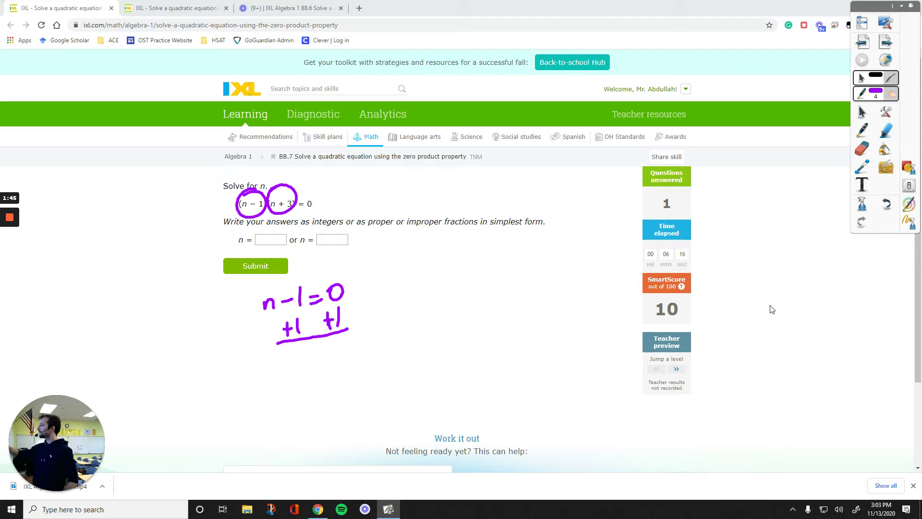
drag(309, 277, 283, 340)
mouse_move(291, 377)
mouse_down()
mouse_move(294, 367)
mouse_move(302, 375)
mouse_up()
drag(307, 365, 319, 367)
mouse_move(324, 353)
mouse_down()
mouse_move(319, 385)
mouse_move(313, 339)
mouse_up()
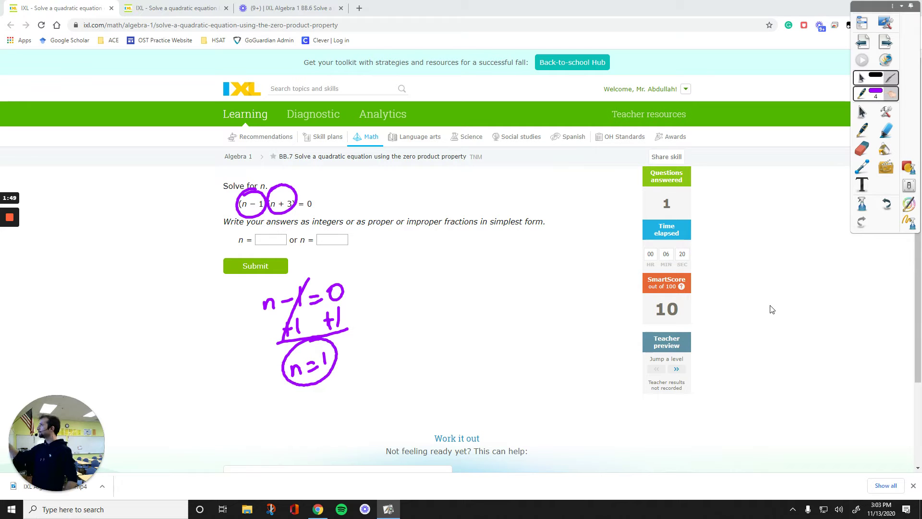
Step: Write the equation n + 3 = 0 to the right of the first one
mouse_move(432, 287)
mouse_down()
mouse_move(443, 278)
mouse_move(448, 286)
mouse_up()
mouse_move(457, 280)
mouse_down()
mouse_move(472, 279)
mouse_move(463, 288)
mouse_up()
mouse_move(478, 267)
mouse_down()
mouse_move(491, 272)
mouse_move(483, 284)
mouse_move(515, 271)
mouse_up()
drag(503, 281, 534, 265)
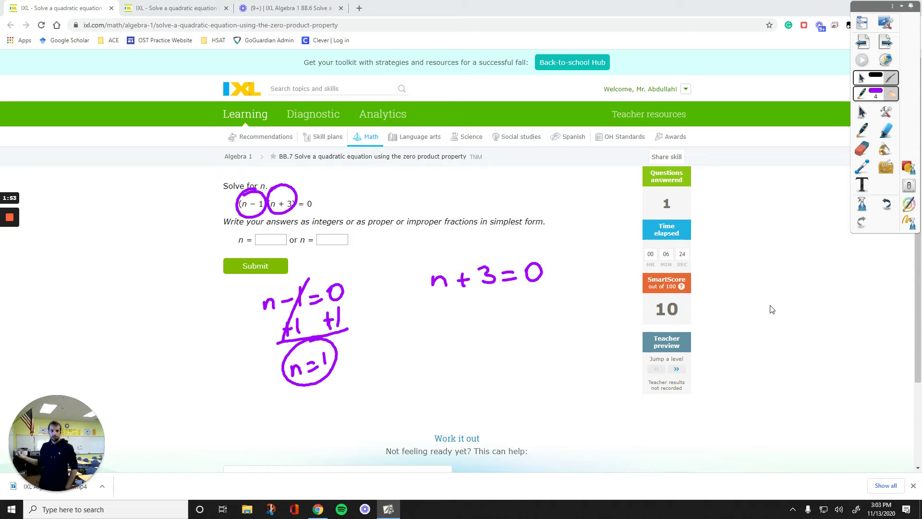
Step: Subtract 3 from both sides of n + 3 = 0, cancel the 3s, and circle n = −3
mouse_move(464, 314)
mouse_down()
mouse_move(500, 310)
mouse_move(489, 313)
mouse_up()
mouse_move(525, 298)
mouse_down()
mouse_move(541, 296)
mouse_move(539, 305)
mouse_up()
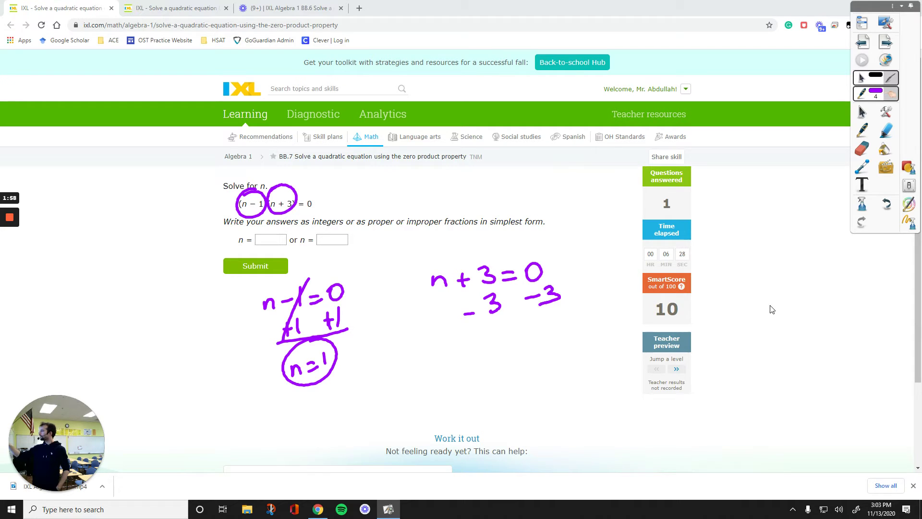
drag(444, 335, 545, 315)
drag(498, 256, 480, 326)
mouse_move(469, 364)
mouse_down()
mouse_move(471, 378)
mouse_move(486, 376)
mouse_up()
drag(489, 363, 508, 365)
drag(513, 359, 538, 360)
mouse_move(538, 324)
mouse_down()
mouse_move(453, 361)
mouse_move(553, 325)
mouse_move(503, 330)
mouse_up()
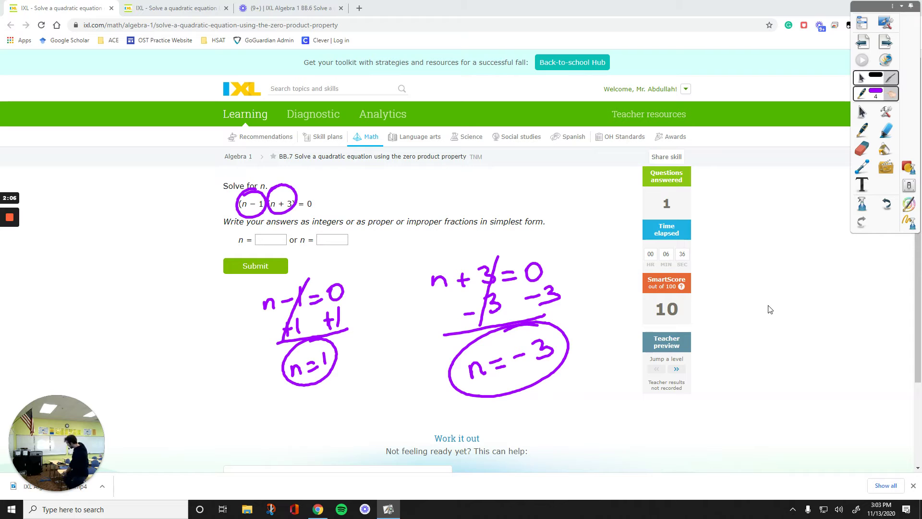
Step: Enter 1 and -3 as the two solutions and submit them
click(284, 241)
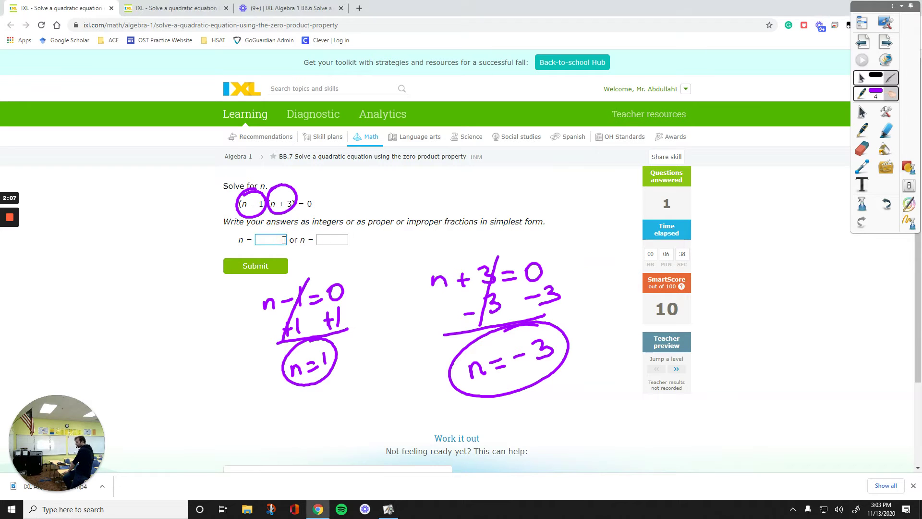
text(1)
click(330, 240)
text(-3)
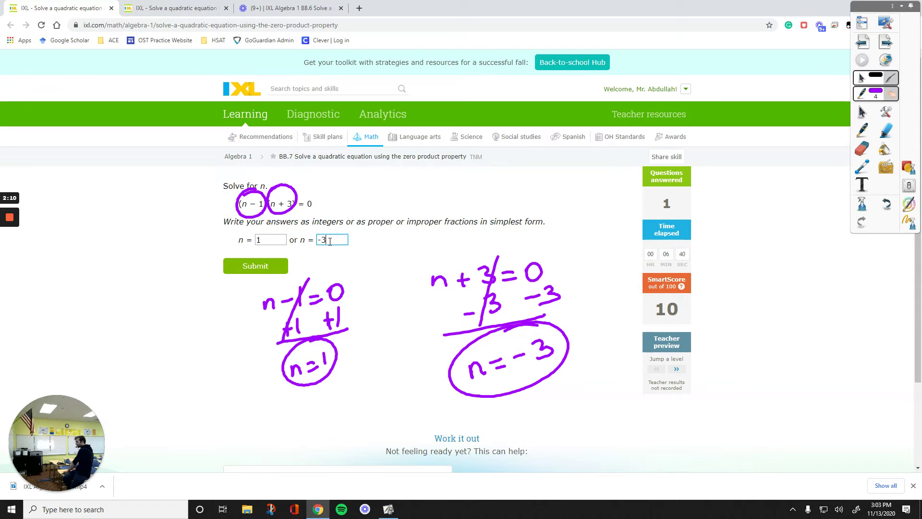
click(268, 267)
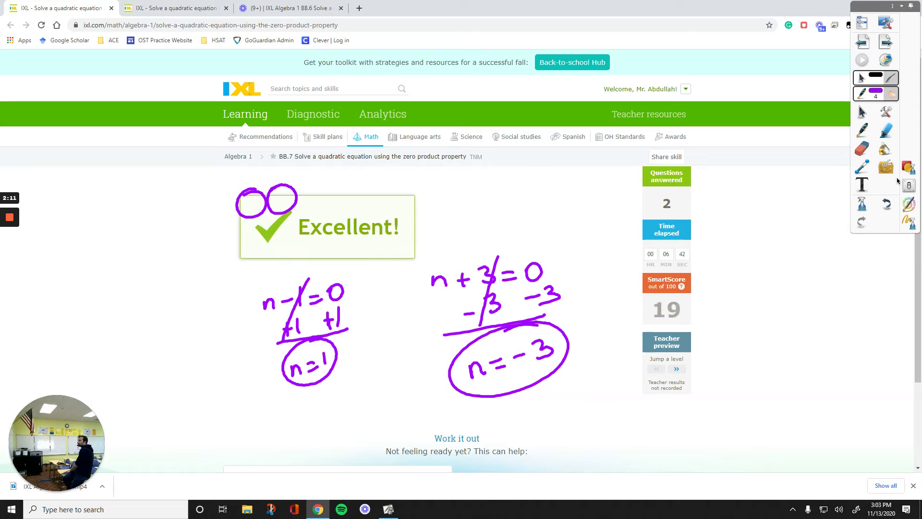
click(909, 222)
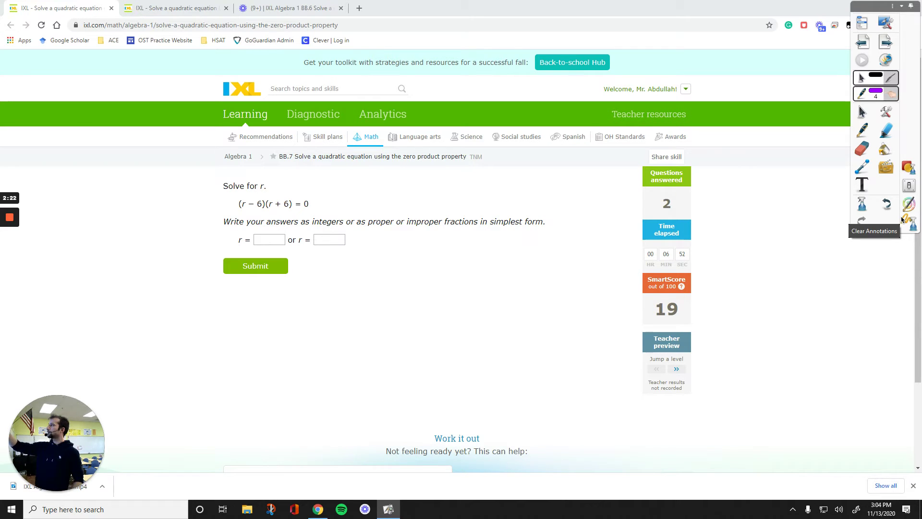
Step: Note r = 6 beside (r − 6)(r + 6) = 0 with an arrow to r = −6
drag(257, 175, 250, 186)
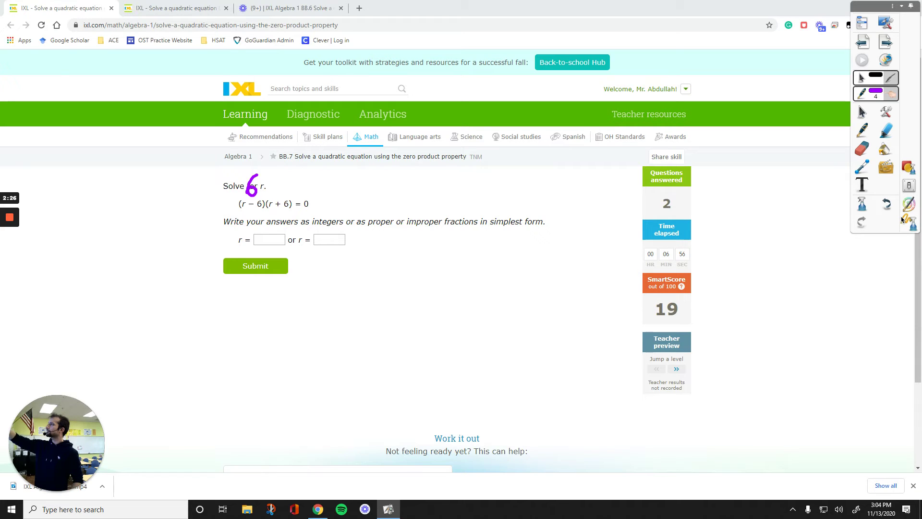
drag(207, 193, 222, 184)
mouse_move(224, 185)
mouse_down()
mouse_move(300, 190)
mouse_move(332, 181)
mouse_up()
drag(328, 186, 355, 179)
drag(365, 171, 359, 182)
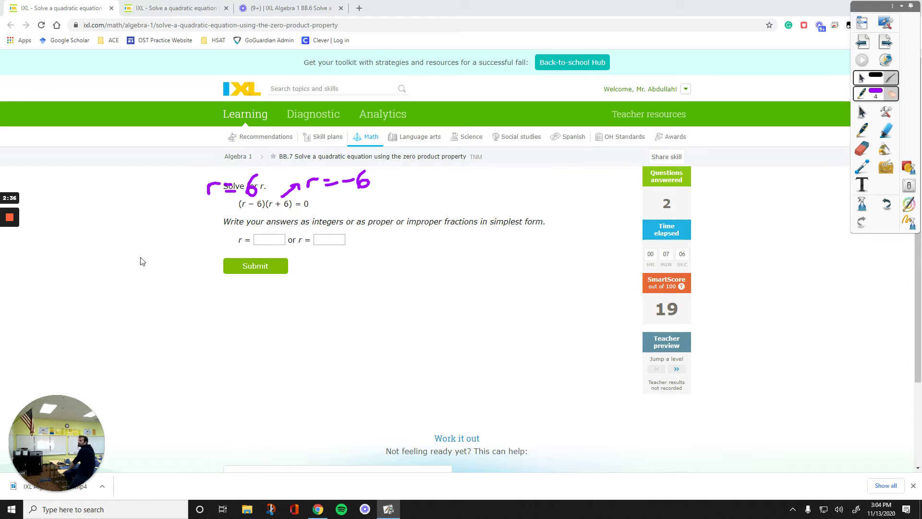
Step: Enter 6 and -6 as the two solutions and submit them
click(283, 239)
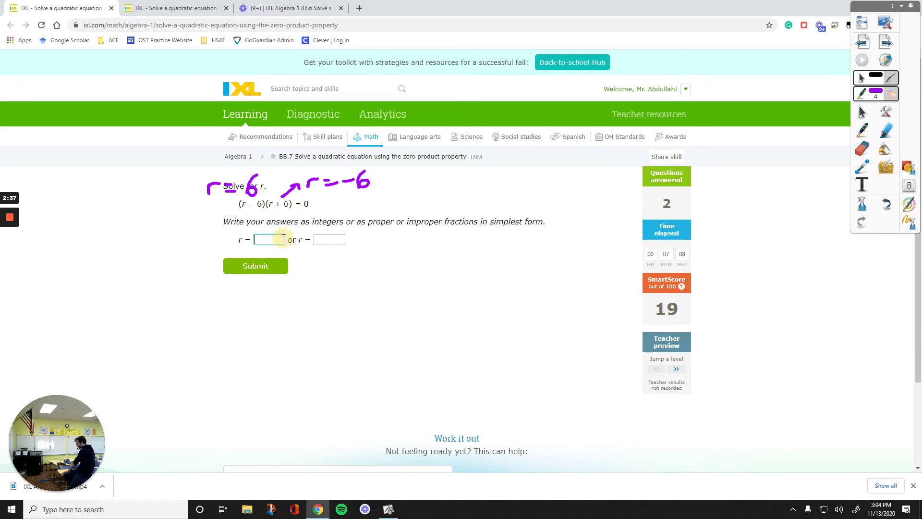
text(6)
click(328, 244)
text(-6)
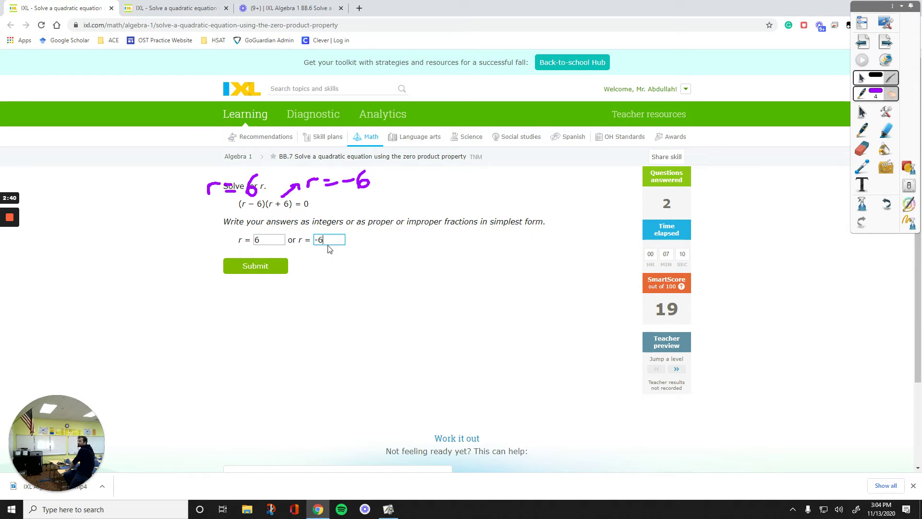
click(235, 268)
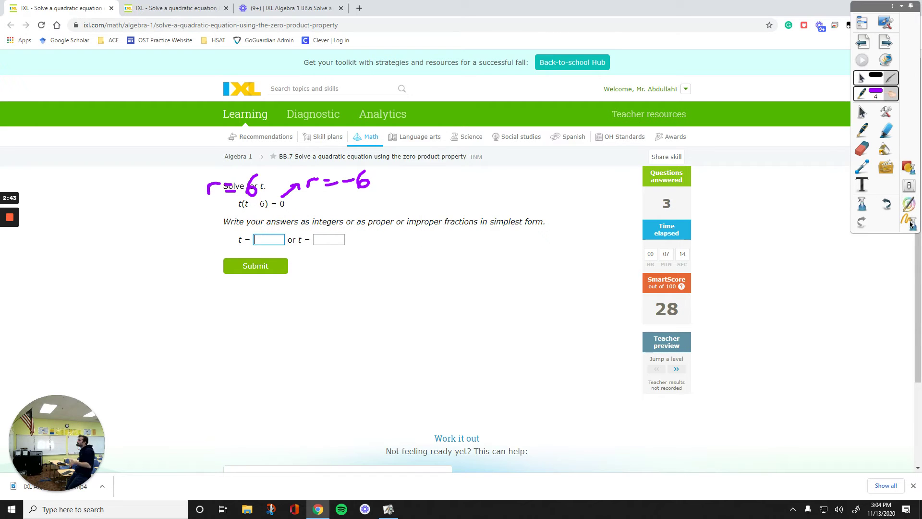
click(909, 206)
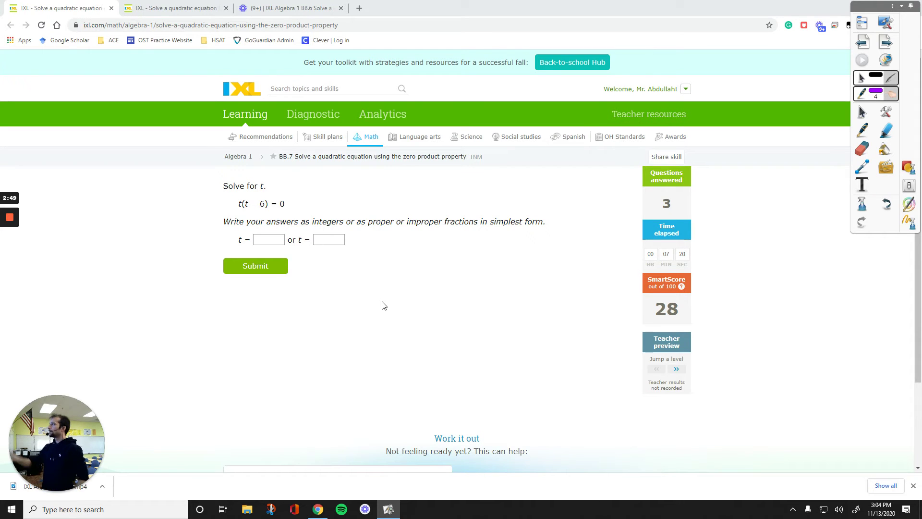
Step: Arrow out to the root t = 6, and circle the factor t with an arrow down-left
mouse_move(261, 198)
mouse_down()
mouse_move(300, 178)
mouse_move(299, 189)
mouse_move(320, 188)
mouse_up()
drag(311, 179, 335, 183)
drag(347, 171, 342, 181)
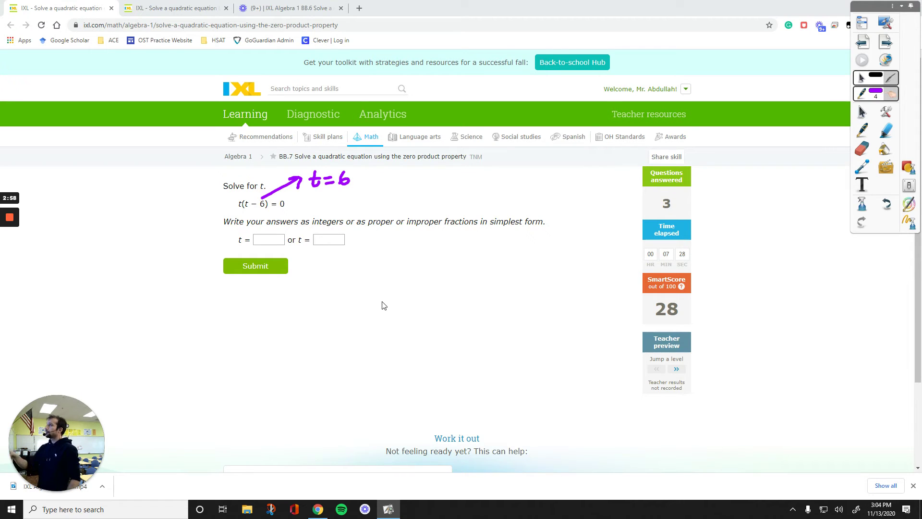
mouse_move(239, 192)
mouse_down()
mouse_move(197, 240)
mouse_move(185, 315)
mouse_up()
mouse_move(180, 301)
mouse_down()
mouse_move(185, 350)
mouse_move(185, 339)
mouse_move(221, 336)
mouse_move(215, 323)
mouse_up()
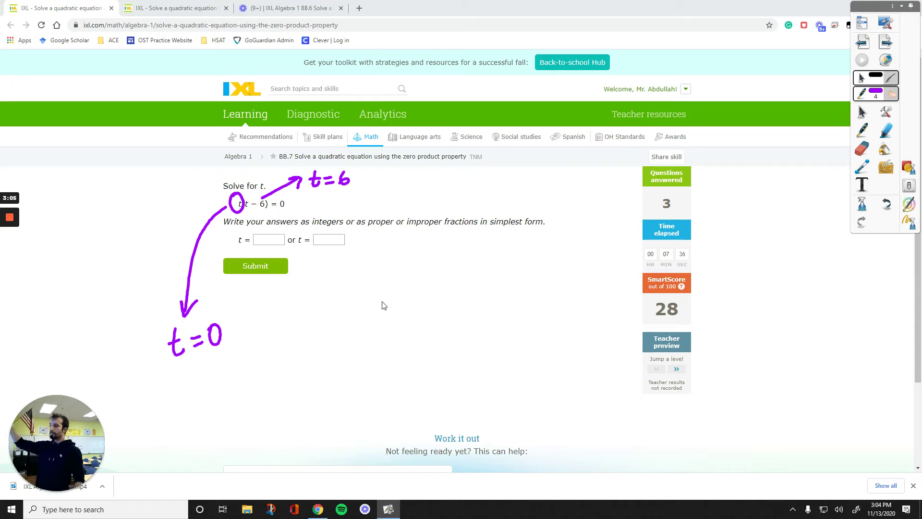
Step: Circle t − 6, write t − 6 = 0, circle t = 0, and arrow up to t = 6
mouse_move(246, 215)
mouse_down()
mouse_move(253, 217)
mouse_move(247, 196)
mouse_move(245, 211)
mouse_up()
mouse_move(269, 214)
mouse_down()
mouse_move(288, 220)
mouse_move(327, 300)
mouse_move(334, 293)
mouse_move(331, 339)
mouse_move(336, 327)
mouse_up()
drag(342, 325, 386, 315)
drag(378, 326, 398, 306)
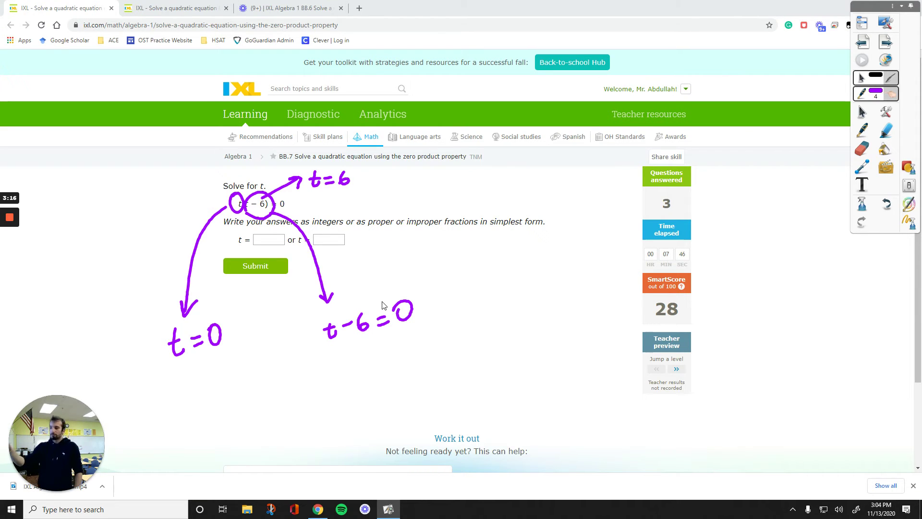
mouse_move(212, 303)
mouse_down()
mouse_move(159, 322)
mouse_move(234, 328)
mouse_move(192, 304)
mouse_up()
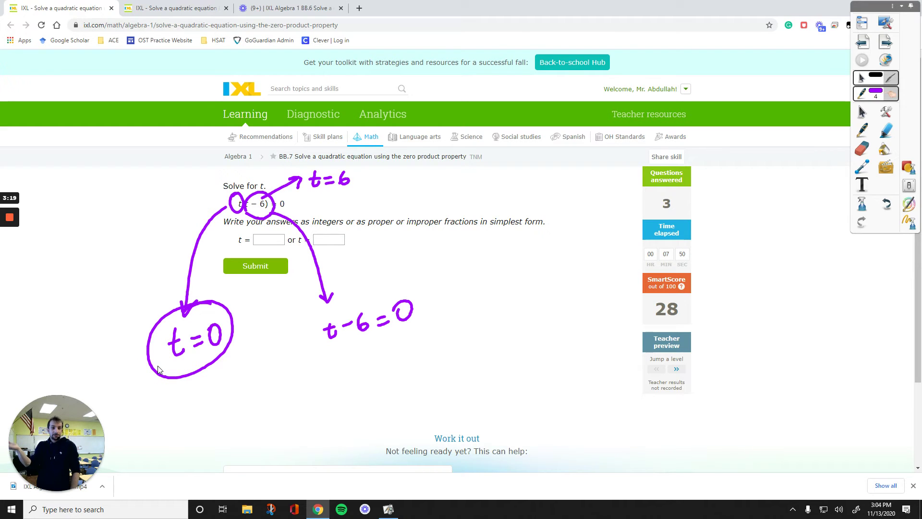
mouse_move(336, 301)
mouse_down()
mouse_move(400, 280)
mouse_move(419, 313)
mouse_move(353, 196)
mouse_up()
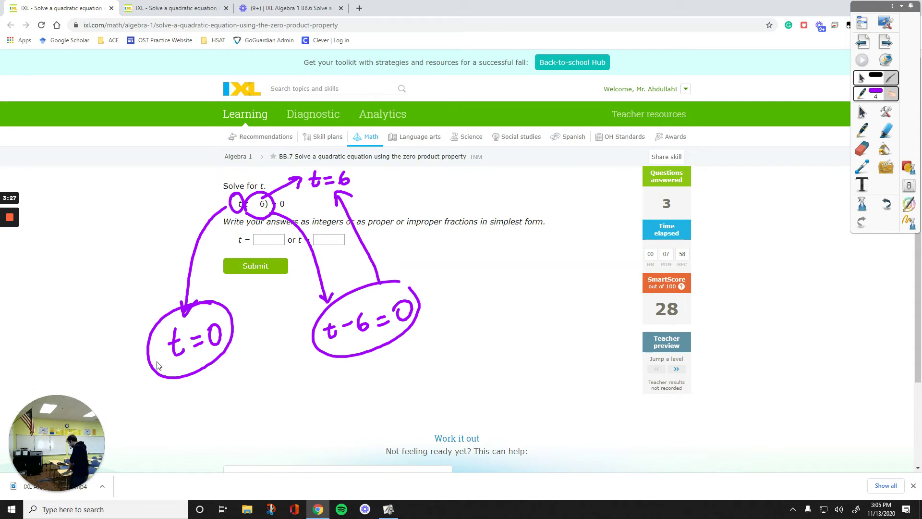
Step: Submit 0 and 6 as the solutions, then jump ahead to the next level
click(269, 240)
text(0)
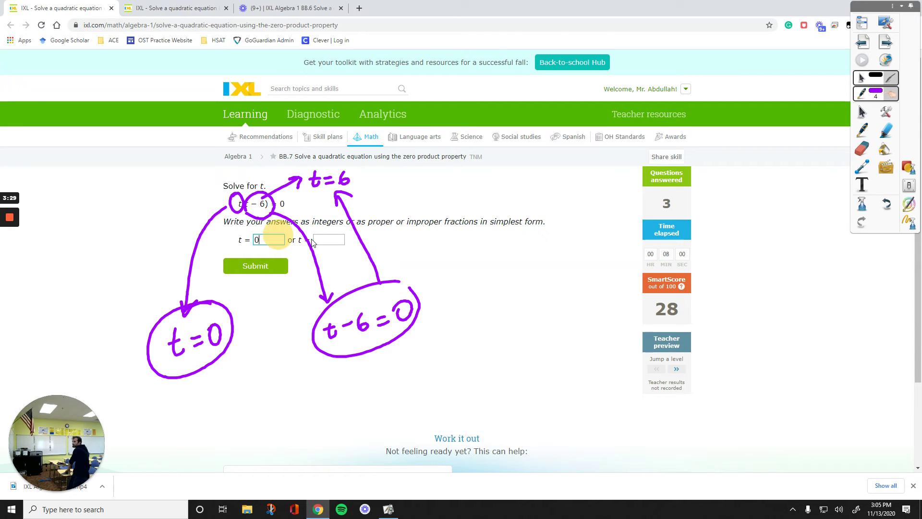
click(323, 239)
text(6)
click(267, 269)
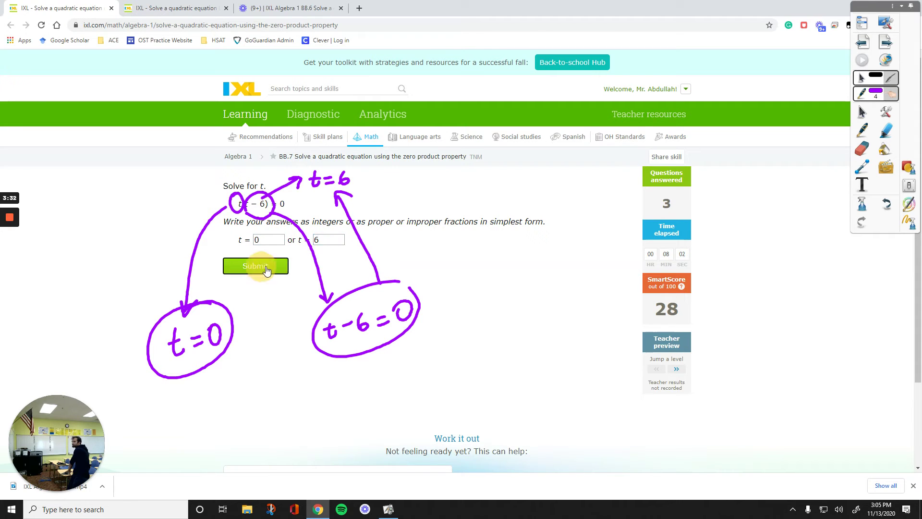
click(676, 370)
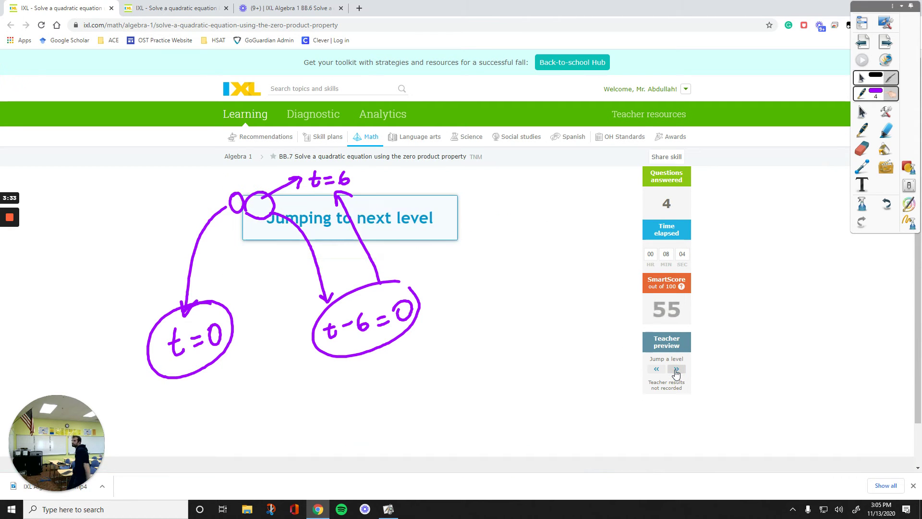
click(859, 205)
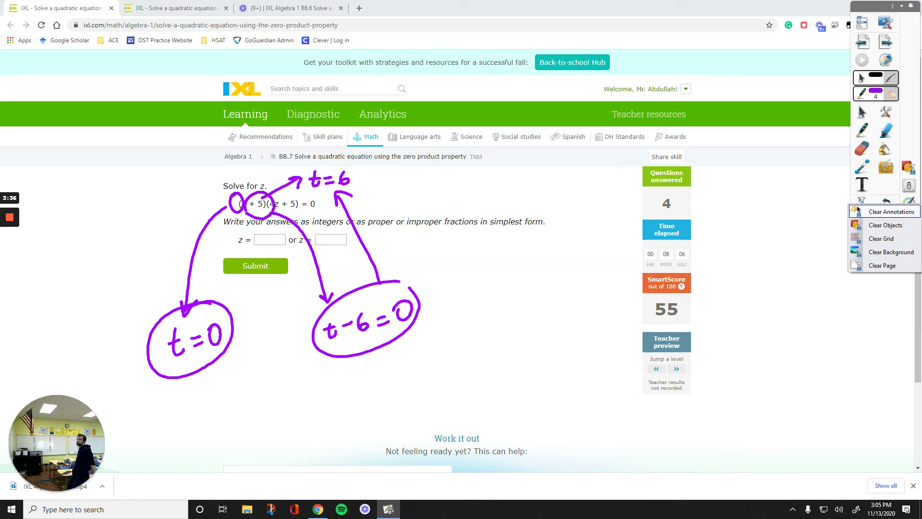
Step: Clear the old ink, circle z + 5, and write z = -5 at its arrow
click(859, 211)
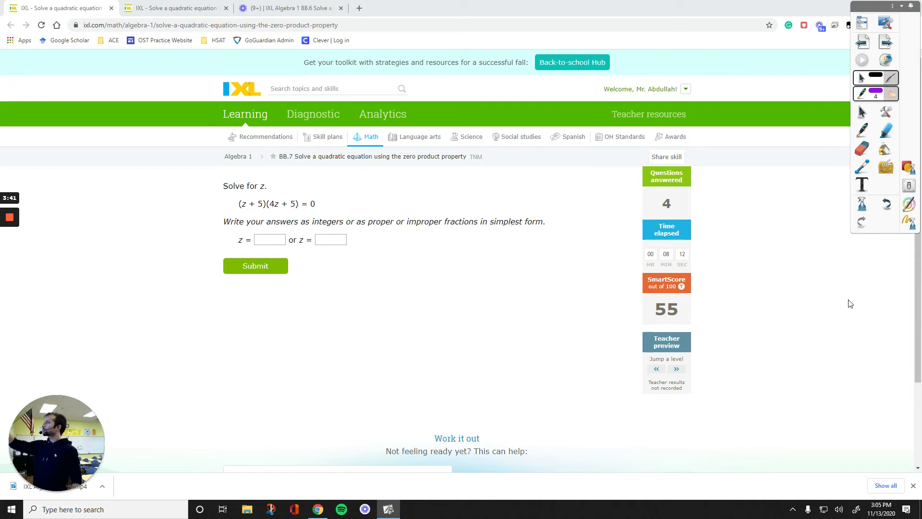
mouse_move(257, 189)
mouse_down()
mouse_move(246, 219)
mouse_move(251, 188)
mouse_move(170, 226)
mouse_move(184, 224)
mouse_up()
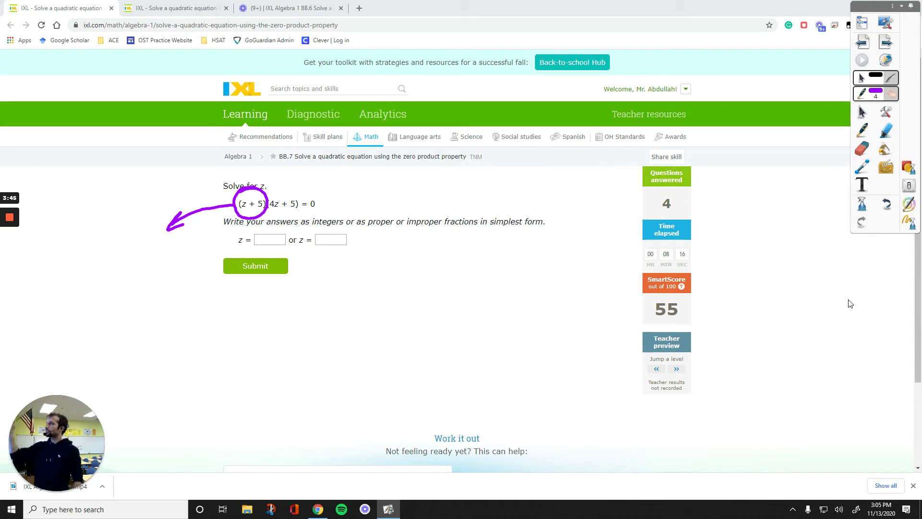
mouse_move(119, 253)
mouse_down()
mouse_move(130, 269)
mouse_move(143, 252)
mouse_up()
drag(138, 262, 160, 248)
mouse_move(169, 239)
mouse_down()
mouse_move(176, 234)
mouse_move(168, 257)
mouse_up()
Step: Circle 4z + 5, write z = -5/4 at its arrow, and switch the pen to green
mouse_move(289, 183)
mouse_down()
mouse_move(285, 223)
mouse_move(281, 184)
mouse_move(368, 183)
mouse_move(367, 193)
mouse_move(393, 202)
mouse_move(395, 193)
mouse_up()
mouse_move(403, 191)
mouse_down()
mouse_move(454, 175)
mouse_move(445, 200)
mouse_move(469, 195)
mouse_up()
mouse_move(452, 205)
mouse_down()
mouse_move(446, 216)
mouse_move(461, 214)
mouse_up()
drag(458, 213, 459, 229)
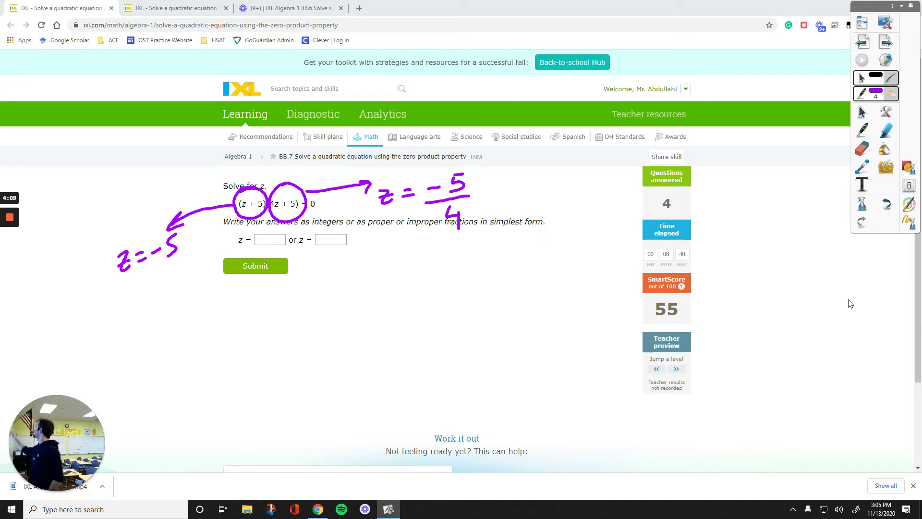
click(876, 96)
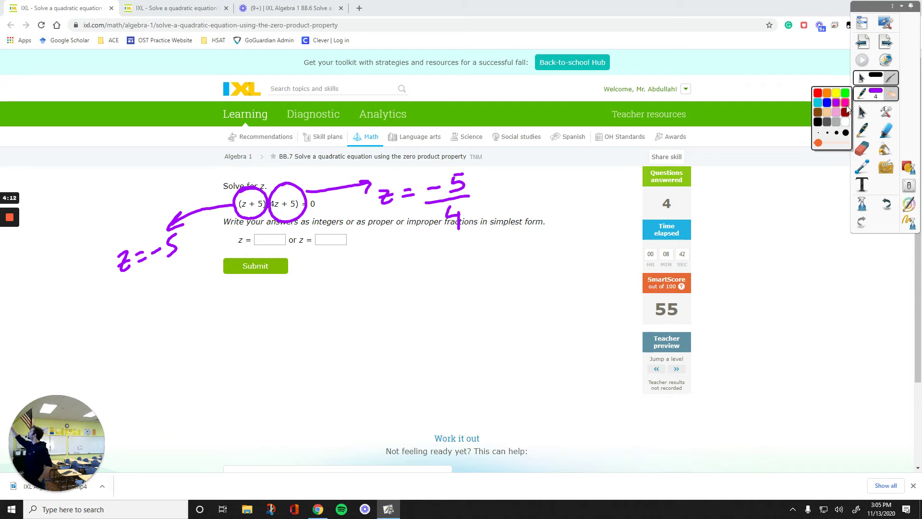
click(846, 93)
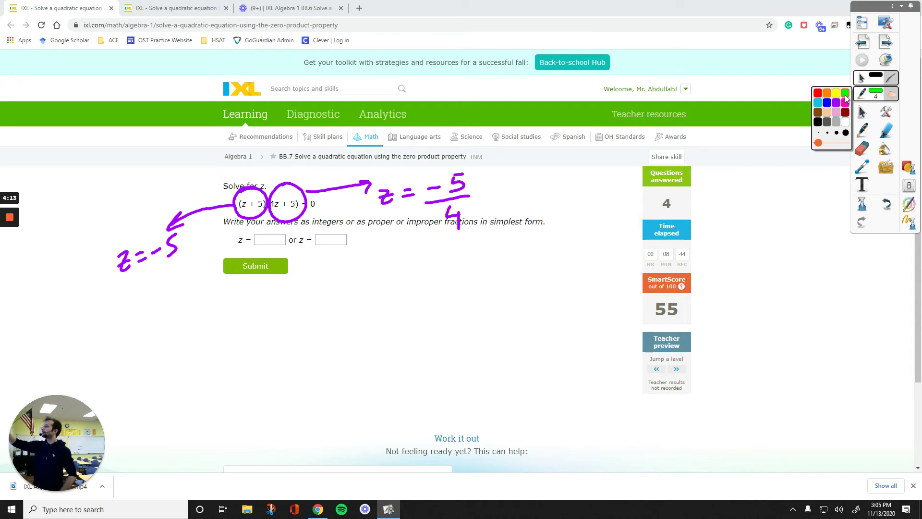
Step: Draw a green arrow down from 4z + 5 and write 4z + 5 = 0
mouse_move(299, 212)
mouse_down()
mouse_move(369, 269)
mouse_move(372, 302)
mouse_move(408, 288)
mouse_move(403, 299)
mouse_up()
drag(427, 278, 414, 295)
mouse_move(436, 283)
mouse_down()
mouse_move(447, 279)
mouse_move(448, 287)
mouse_up()
mouse_move(466, 277)
mouse_down()
mouse_move(460, 288)
mouse_move(462, 274)
mouse_up()
Step: Subtract 5 from both sides, cancel the fives, and circle the -5 in z = -5/4
drag(400, 317, 411, 314)
mouse_move(422, 306)
mouse_down()
mouse_move(416, 325)
mouse_move(463, 305)
mouse_up()
drag(472, 298, 480, 297)
drag(472, 299, 463, 315)
drag(379, 338, 482, 323)
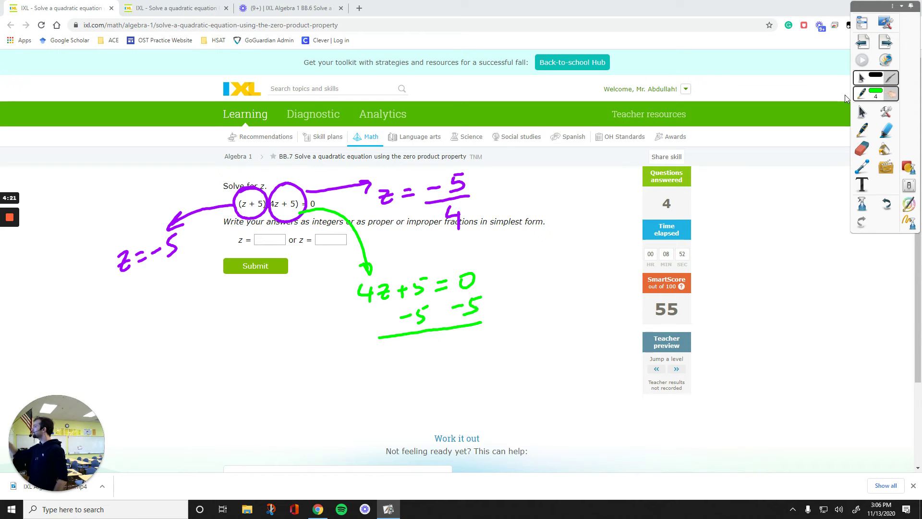
drag(431, 266, 405, 338)
mouse_move(459, 158)
mouse_down()
mouse_move(422, 187)
mouse_move(473, 165)
mouse_move(447, 157)
mouse_up()
Step: Write the result 4z = -5 and add an arrow pointing at 4z + 5
drag(463, 347, 475, 344)
mouse_move(495, 334)
mouse_down()
mouse_move(475, 356)
mouse_move(451, 346)
mouse_up()
drag(438, 356, 451, 355)
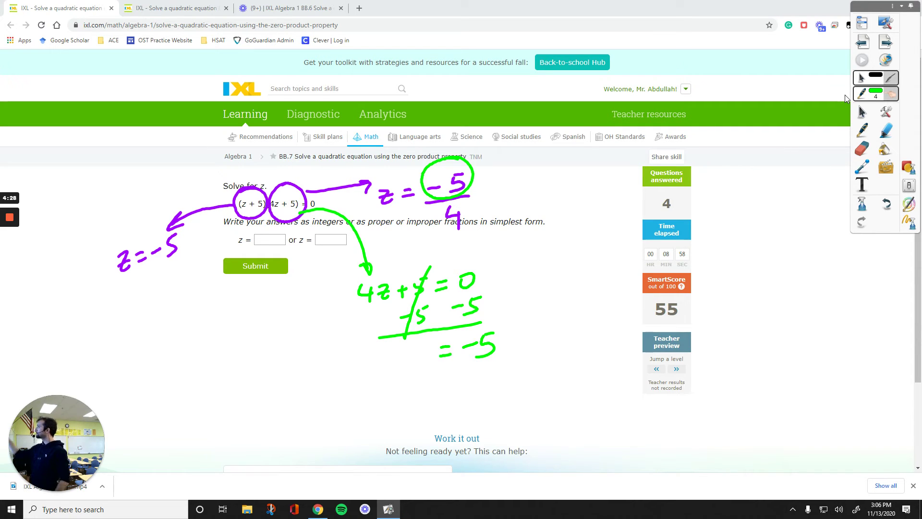
mouse_move(392, 350)
mouse_down()
mouse_move(407, 355)
mouse_move(405, 373)
mouse_up()
drag(413, 350, 426, 361)
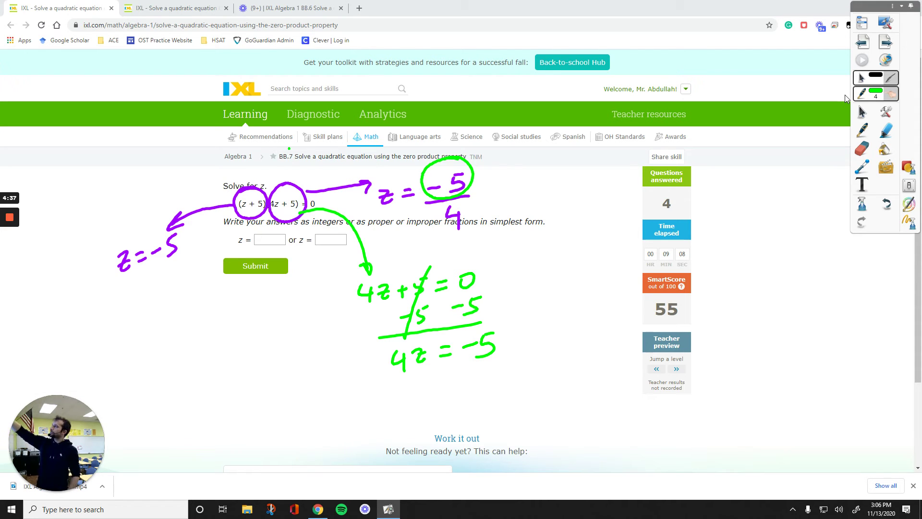
drag(289, 149, 284, 176)
drag(278, 167, 284, 176)
drag(284, 176, 292, 168)
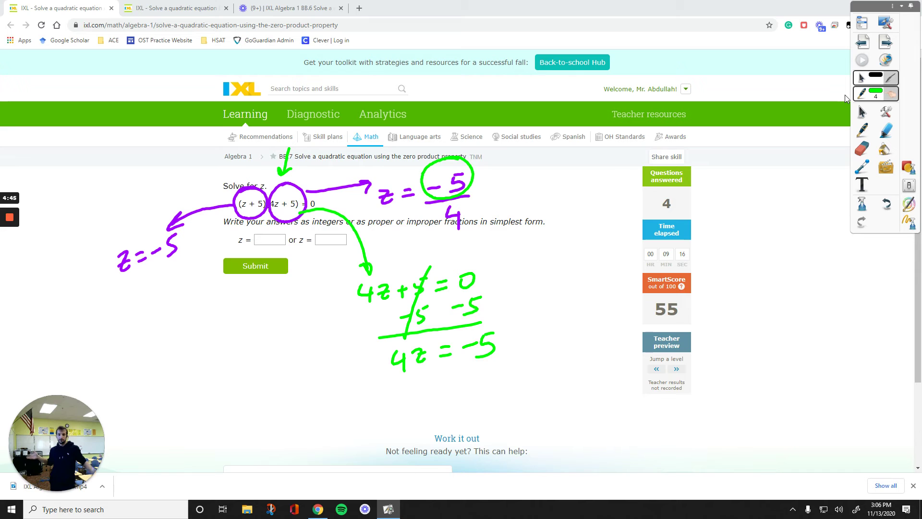
Step: Divide both sides of 4z = -5 by 4, cancel the fours, and write z = -5/4
drag(390, 374, 427, 368)
mouse_move(415, 381)
mouse_down()
mouse_move(410, 397)
mouse_move(425, 394)
mouse_up()
drag(421, 388, 421, 409)
drag(468, 361, 490, 357)
mouse_move(482, 367)
mouse_down()
mouse_move(492, 379)
mouse_move(484, 394)
mouse_up()
drag(395, 353, 418, 398)
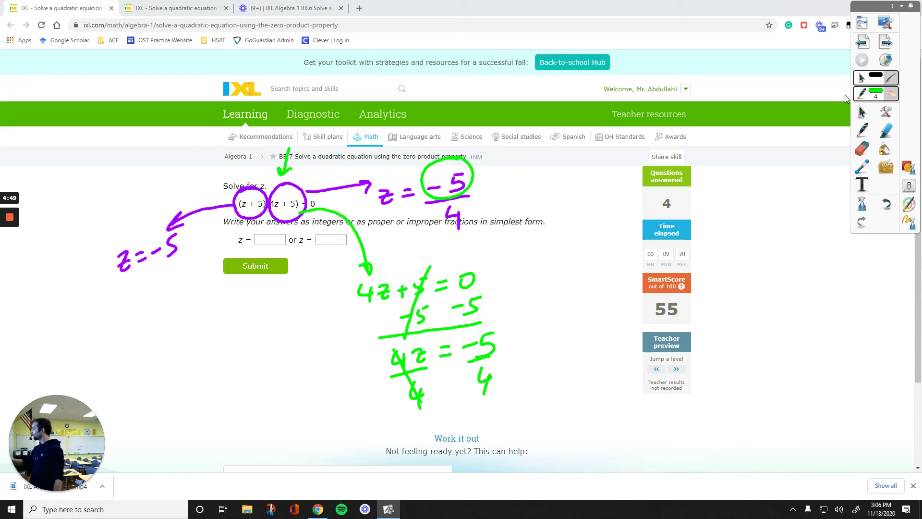
mouse_move(472, 416)
mouse_down()
mouse_move(485, 428)
mouse_move(510, 414)
mouse_up()
mouse_move(514, 408)
mouse_down()
mouse_move(542, 390)
mouse_move(529, 410)
mouse_move(548, 412)
mouse_up()
mouse_move(535, 423)
mouse_down()
mouse_move(547, 430)
mouse_move(544, 448)
mouse_up()
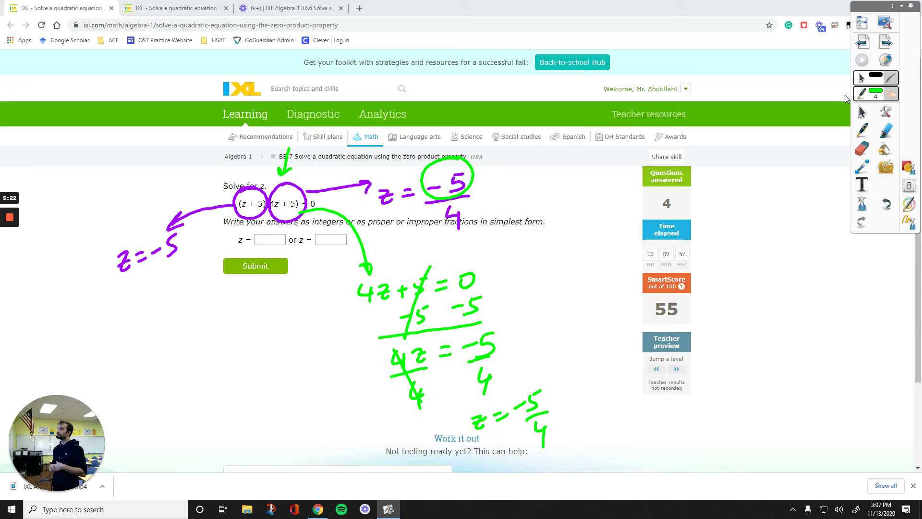
Step: In green, arrow down from z = -5 and write z + 5 = 0 with 5 subtracted from both sides
mouse_move(140, 273)
mouse_down()
mouse_move(139, 303)
mouse_move(152, 298)
mouse_up()
mouse_move(128, 340)
mouse_down()
mouse_move(139, 357)
mouse_move(155, 329)
mouse_move(152, 342)
mouse_up()
drag(169, 308, 158, 331)
drag(173, 316, 191, 307)
mouse_move(204, 291)
mouse_down()
mouse_move(197, 308)
mouse_move(205, 289)
mouse_up()
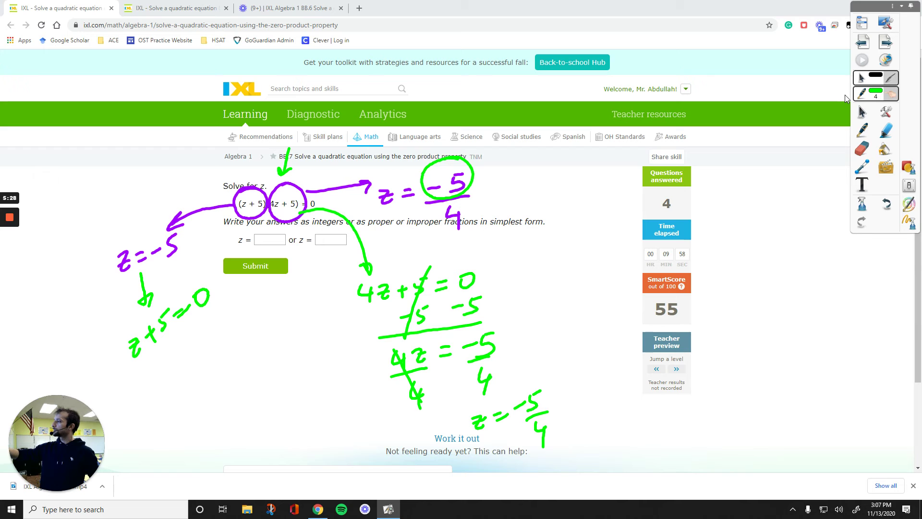
drag(166, 354, 157, 362)
drag(174, 338, 171, 344)
mouse_move(172, 338)
mouse_down()
mouse_move(182, 332)
mouse_move(174, 355)
mouse_up()
mouse_move(211, 312)
mouse_down()
mouse_move(202, 321)
mouse_move(213, 325)
mouse_move(162, 386)
mouse_move(217, 397)
mouse_up()
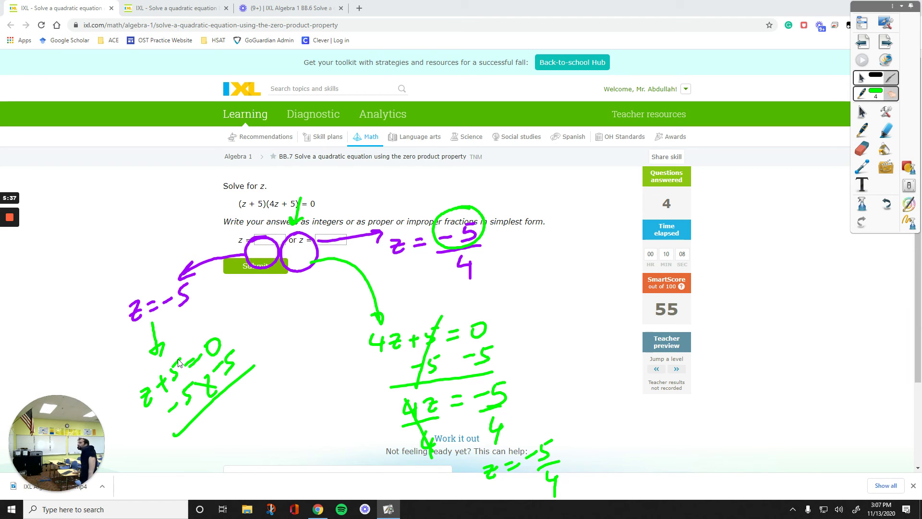
Step: Cancel the fives, write and circle z = -5, then skip ahead to the next level
scroll(533, 286, down, 1)
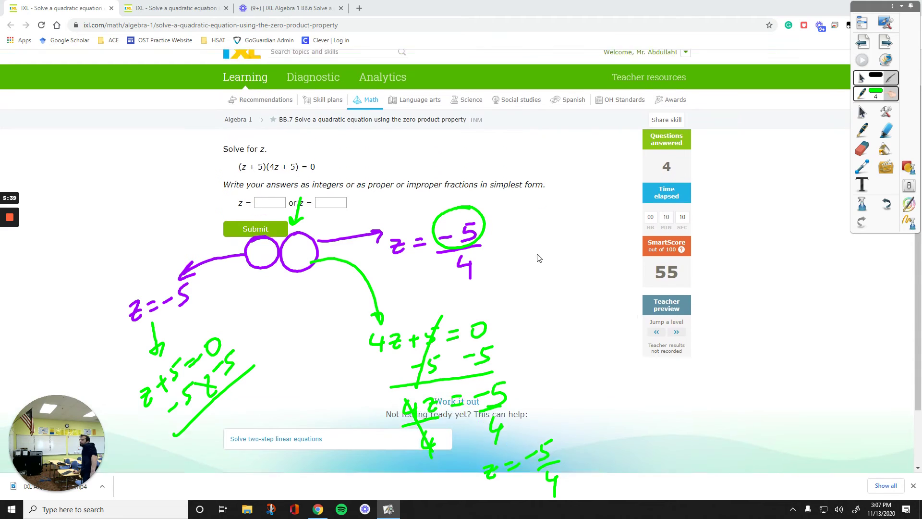
scroll(540, 258, up, 1)
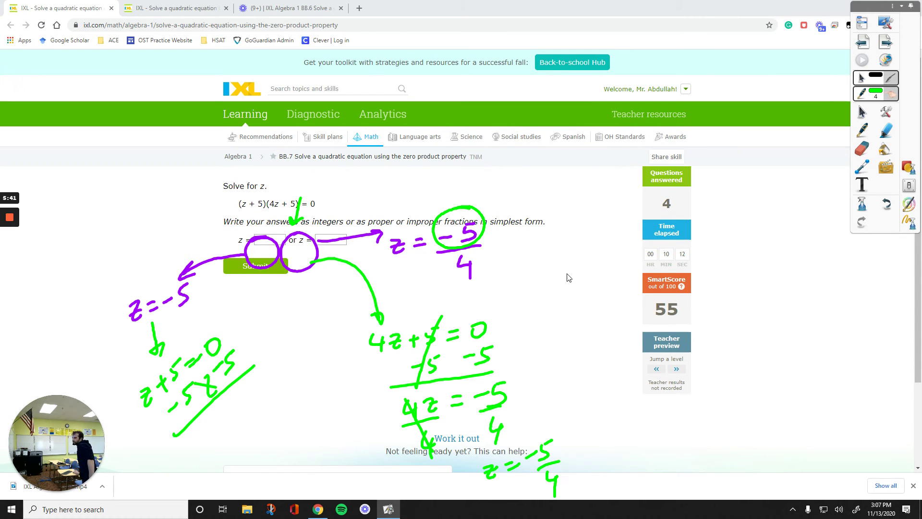
mouse_move(168, 350)
mouse_down()
mouse_move(192, 414)
mouse_move(239, 435)
mouse_move(278, 374)
mouse_move(281, 394)
mouse_up()
mouse_move(280, 360)
mouse_down()
mouse_move(226, 444)
mouse_move(280, 356)
mouse_up()
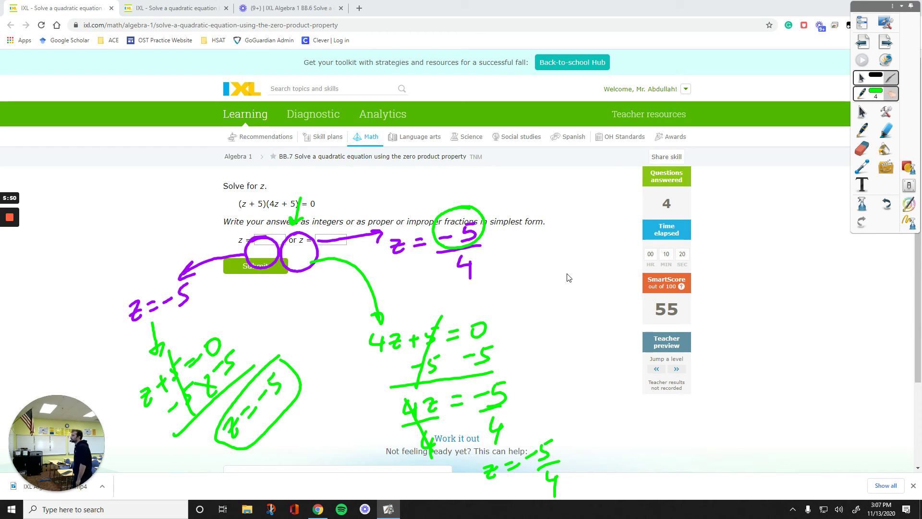
click(676, 369)
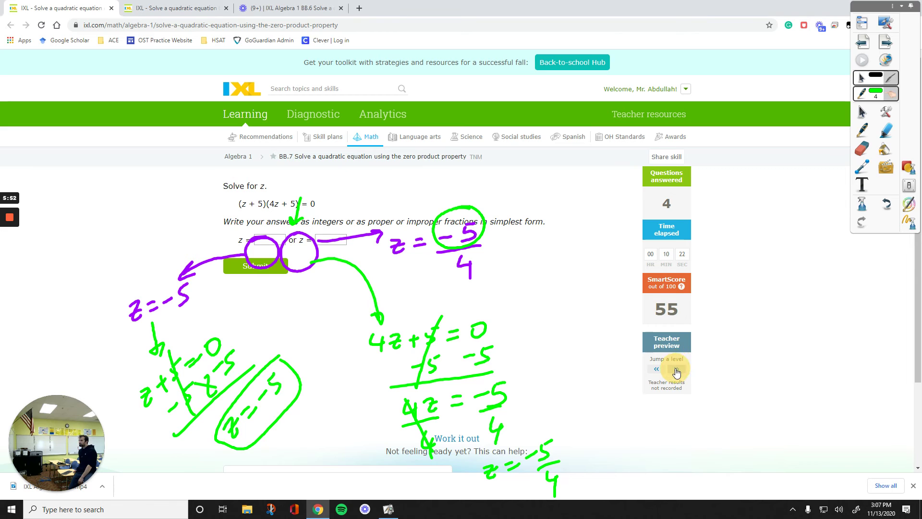
Step: Erase all the handwriting and jump up a level to a new question
click(912, 224)
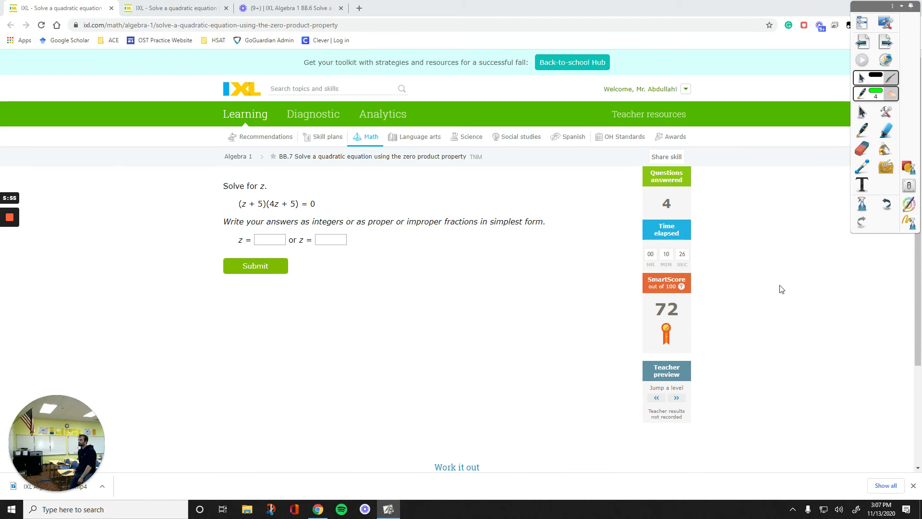
click(676, 399)
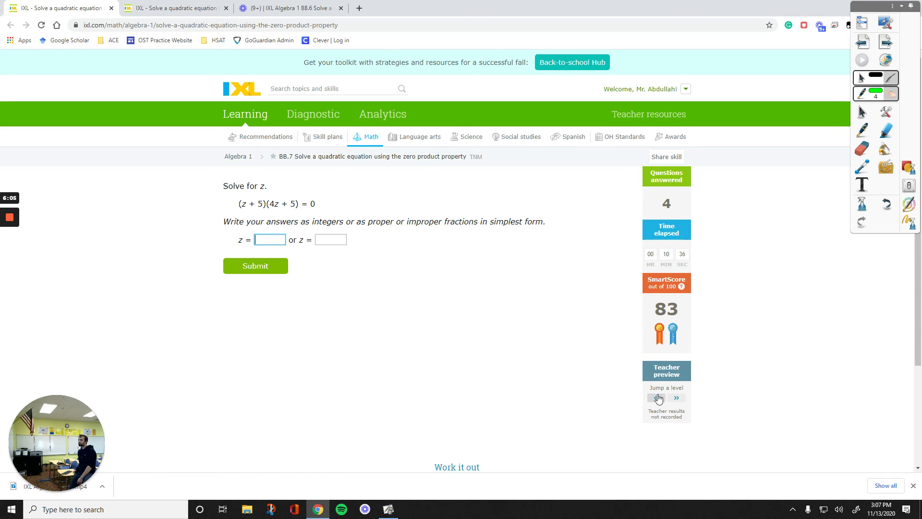
click(676, 397)
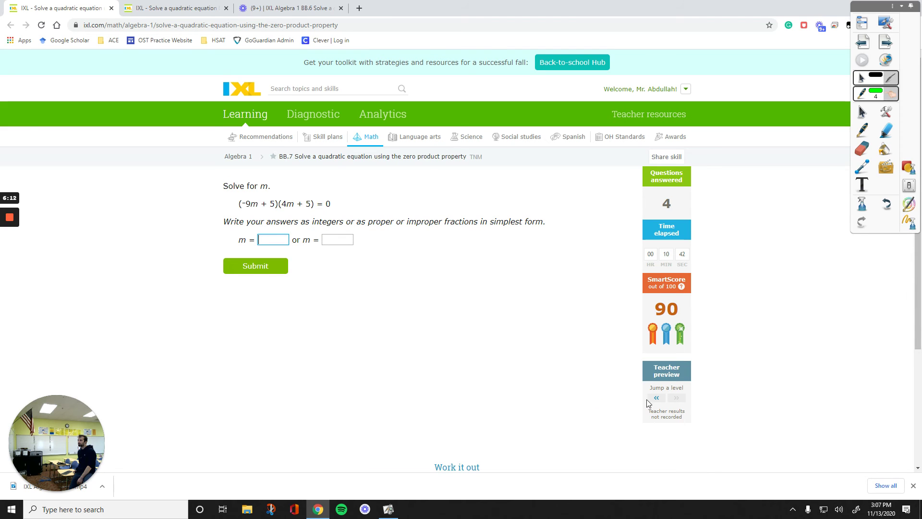
Step: Switch the pen to purple and circle the factors (-9m + 5) and (4m + 5), undoing stray strokes
click(874, 95)
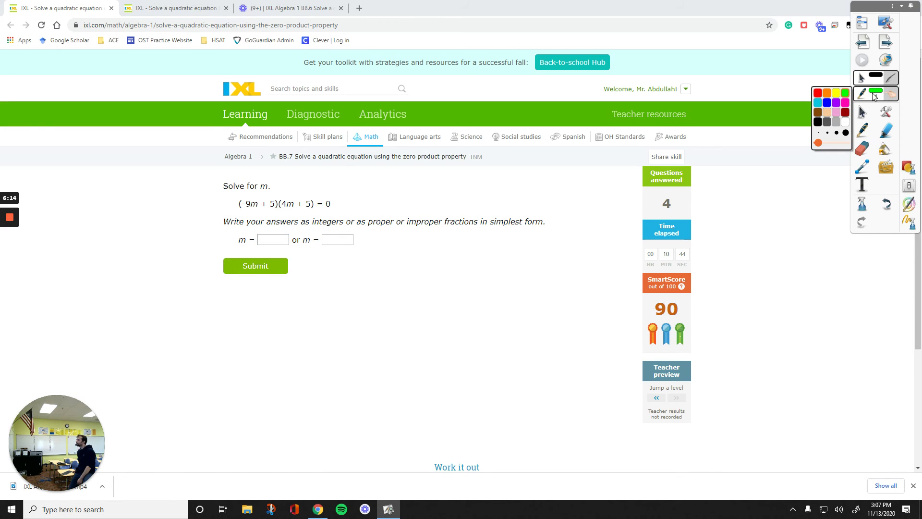
click(836, 103)
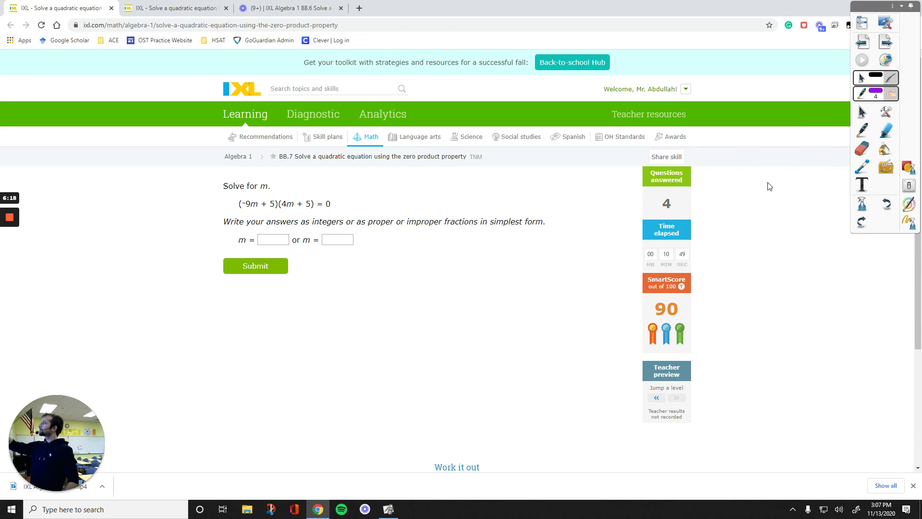
mouse_move(270, 185)
mouse_down()
mouse_move(232, 201)
mouse_move(279, 197)
mouse_move(260, 185)
mouse_move(295, 182)
mouse_move(315, 192)
mouse_move(291, 185)
mouse_up()
drag(251, 299, 265, 295)
drag(277, 289, 275, 309)
mouse_move(284, 299)
mouse_down()
mouse_move(296, 297)
mouse_move(290, 308)
mouse_up()
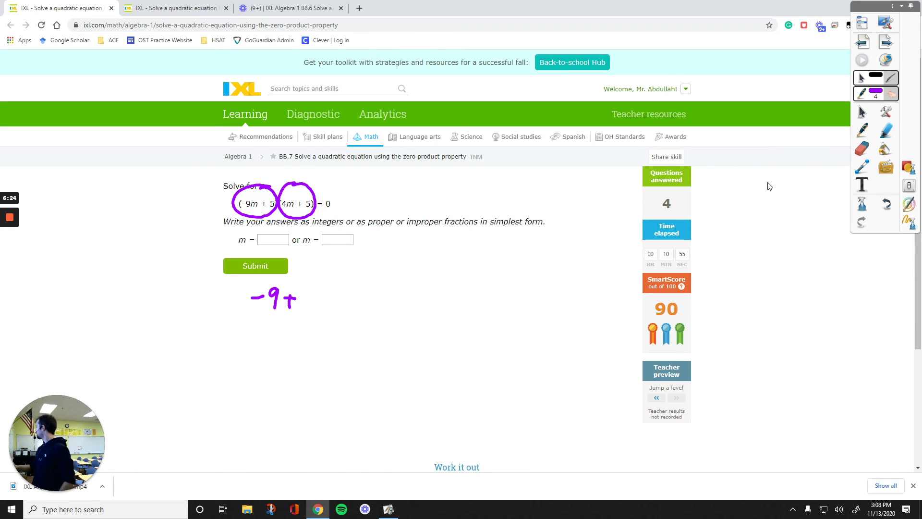
click(887, 206)
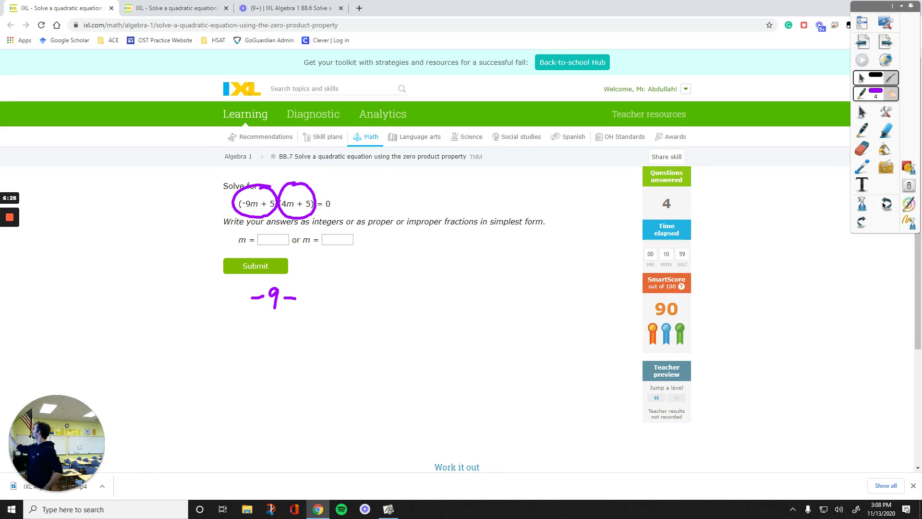
click(884, 206)
click(887, 208)
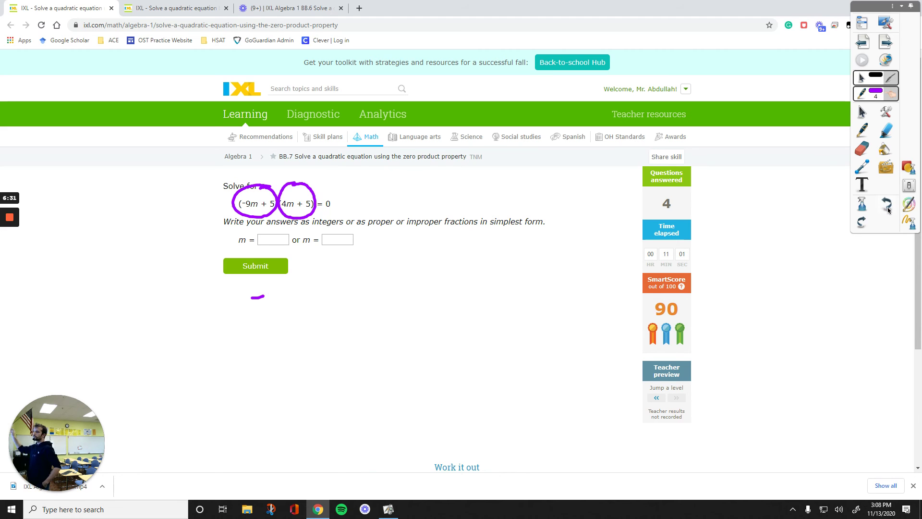
Step: Write -9m+5=0 and 4m+5=0 below the question, separated by a vertical dividing line
drag(284, 286, 278, 313)
mouse_move(285, 308)
mouse_down()
mouse_move(303, 298)
mouse_move(305, 309)
mouse_up()
mouse_move(315, 296)
mouse_down()
mouse_move(327, 295)
mouse_move(318, 309)
mouse_up()
mouse_move(348, 281)
mouse_down()
mouse_move(335, 285)
mouse_move(331, 304)
mouse_move(363, 292)
mouse_up()
drag(355, 301, 385, 284)
drag(438, 231, 440, 478)
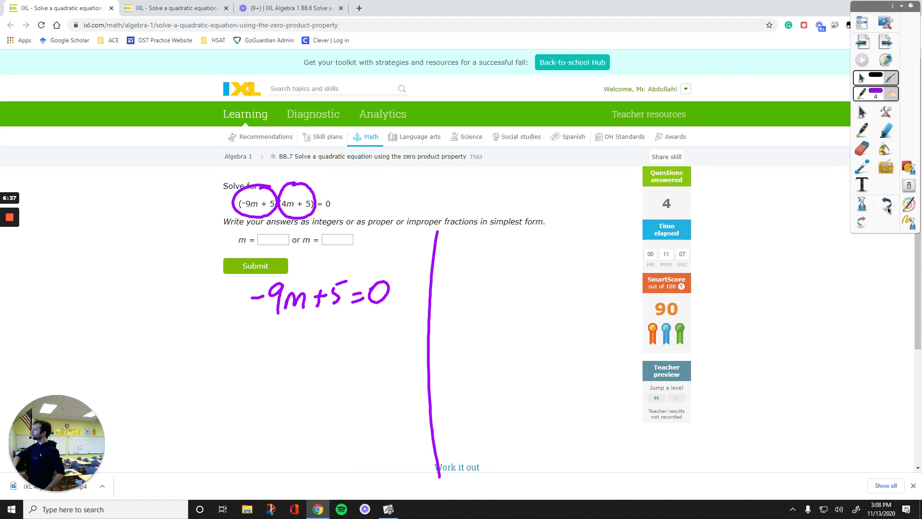
drag(461, 273, 466, 296)
mouse_move(478, 287)
mouse_down()
mouse_move(482, 273)
mouse_move(499, 286)
mouse_move(523, 274)
mouse_up()
drag(514, 273, 513, 286)
drag(547, 275, 561, 272)
mouse_move(546, 282)
mouse_down()
mouse_move(592, 270)
mouse_move(583, 265)
mouse_up()
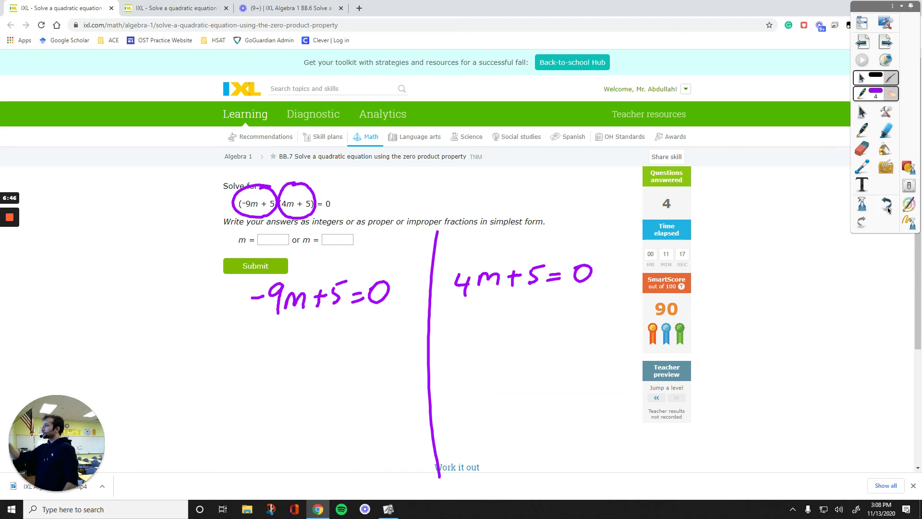
Step: Arrow from -9m+5=0 to m = -5/-9 = 5/9 at the upper left
drag(230, 293, 168, 229)
mouse_move(168, 230)
mouse_down()
mouse_move(170, 255)
mouse_move(182, 229)
mouse_up()
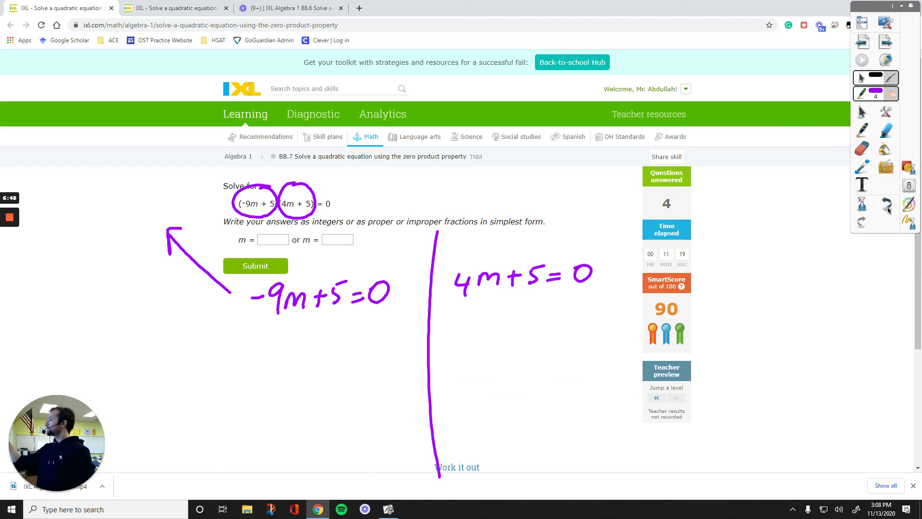
mouse_move(108, 209)
mouse_down()
mouse_move(129, 194)
mouse_move(143, 198)
mouse_move(129, 209)
mouse_up()
drag(130, 185, 145, 179)
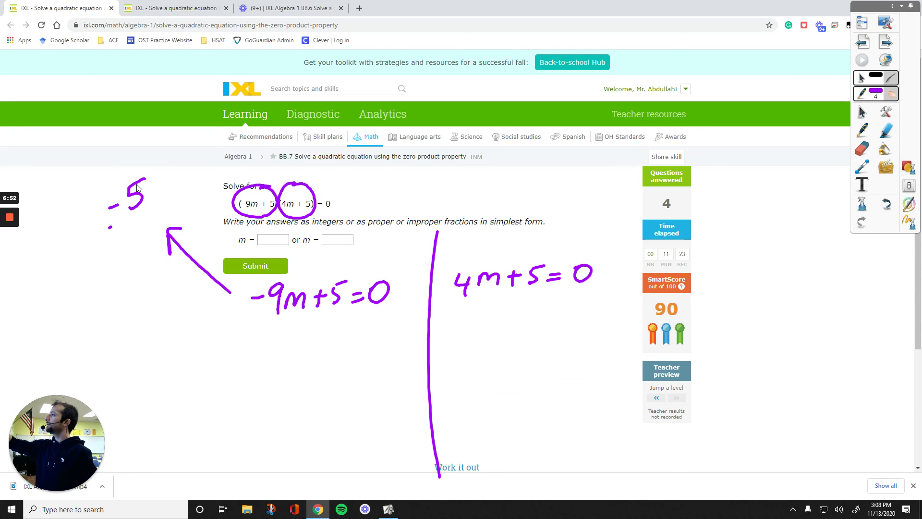
drag(110, 227, 156, 203)
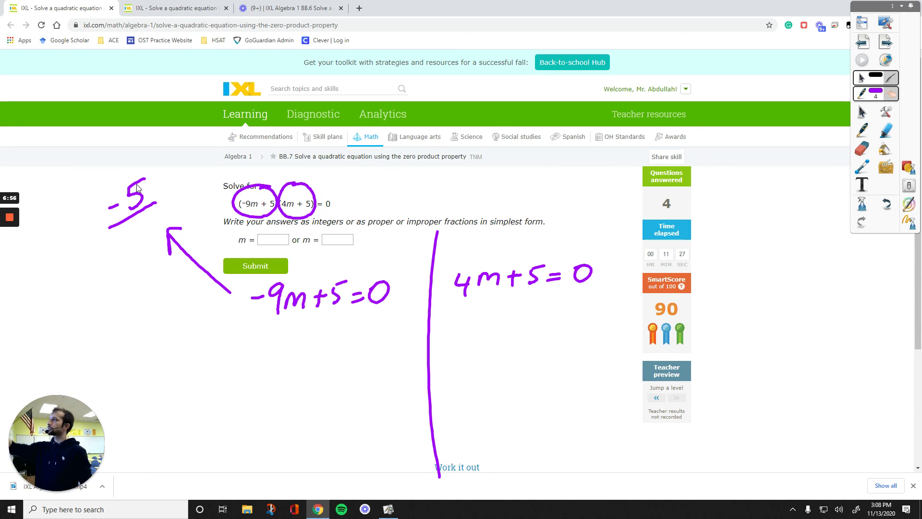
drag(150, 219, 152, 236)
drag(157, 189, 168, 183)
mouse_move(161, 192)
mouse_down()
mouse_move(175, 166)
mouse_move(175, 182)
mouse_move(192, 182)
mouse_move(202, 211)
mouse_up()
drag(64, 253, 94, 228)
drag(86, 241, 98, 236)
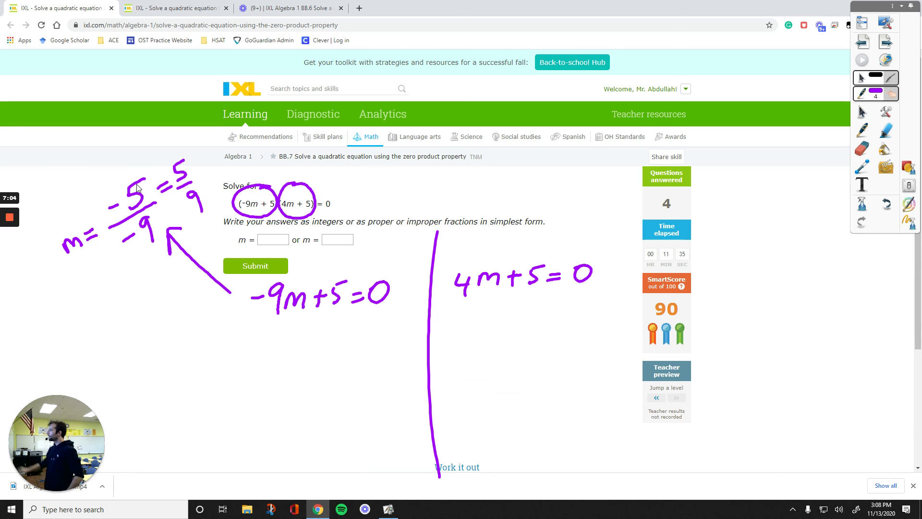
Step: Arrow up from 4m+5=0 to m = -5/4 and circle it
drag(527, 257, 570, 196)
mouse_move(559, 203)
mouse_down()
mouse_move(571, 195)
mouse_move(571, 211)
mouse_up()
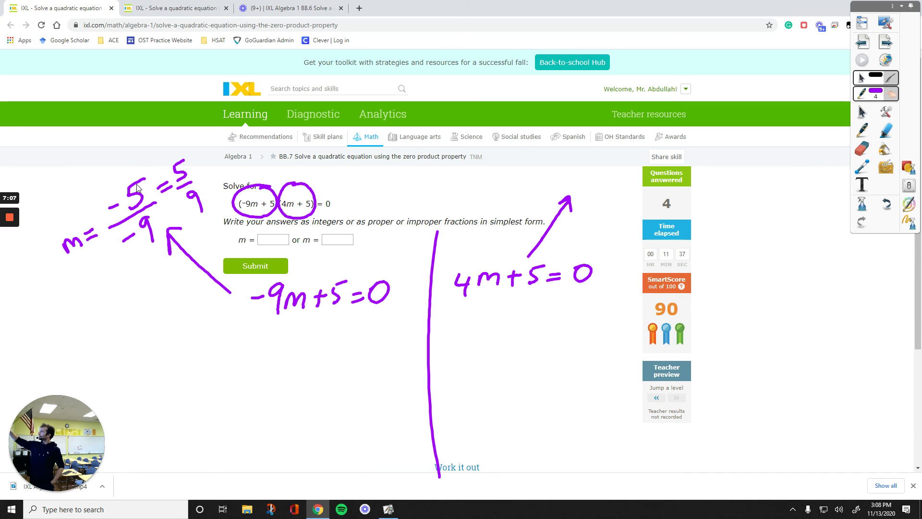
mouse_move(574, 181)
mouse_down()
mouse_move(576, 192)
mouse_move(589, 190)
mouse_move(600, 175)
mouse_up()
drag(591, 186, 602, 181)
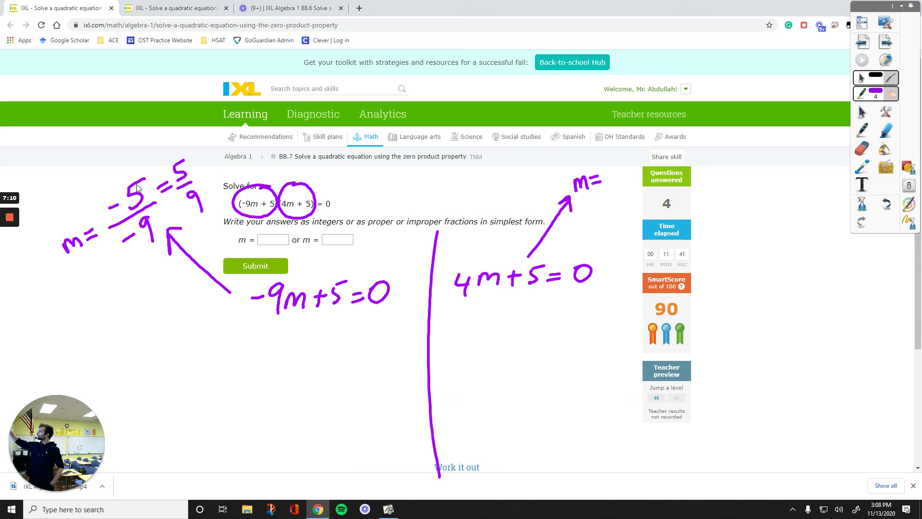
drag(637, 152, 625, 173)
drag(612, 184, 643, 174)
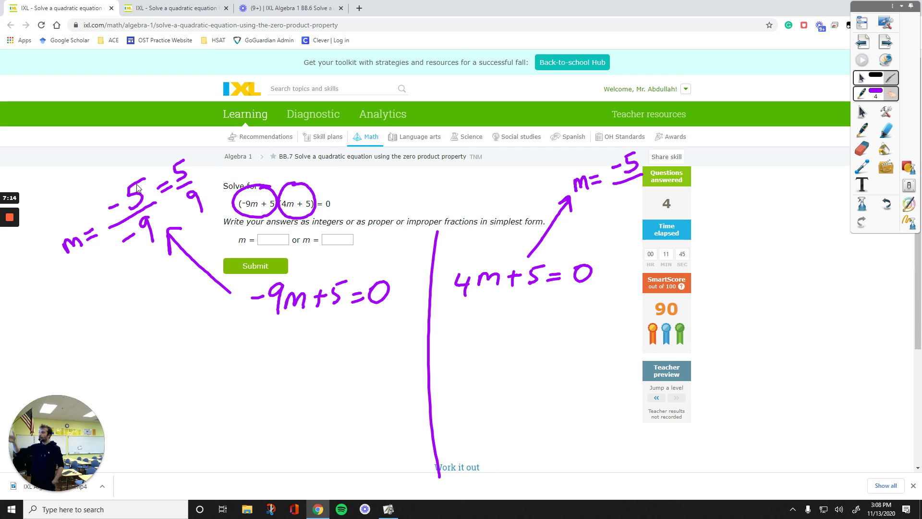
drag(626, 192, 638, 211)
mouse_move(622, 136)
mouse_down()
mouse_move(586, 226)
mouse_move(619, 137)
mouse_up()
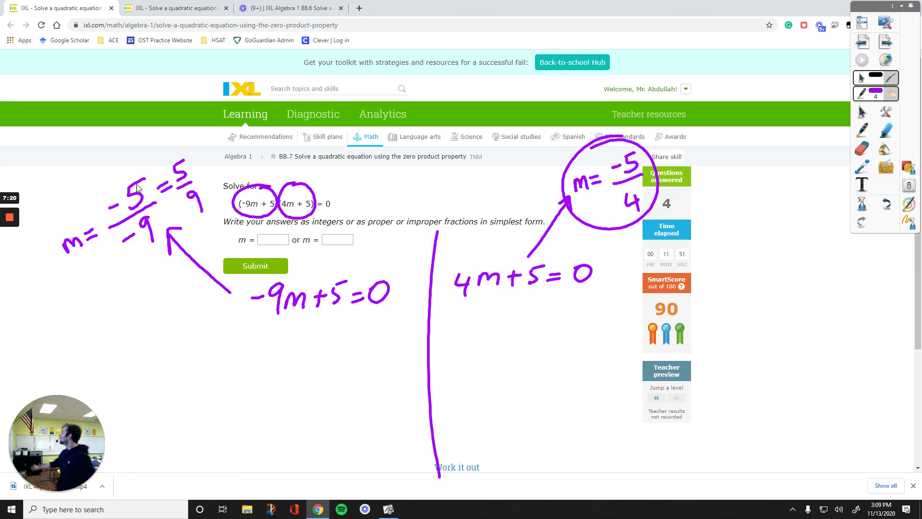
Step: Switch the pen to dark red and subtract 5 from both sides of -9m+5=0, cancelling the 5s
click(871, 99)
click(845, 112)
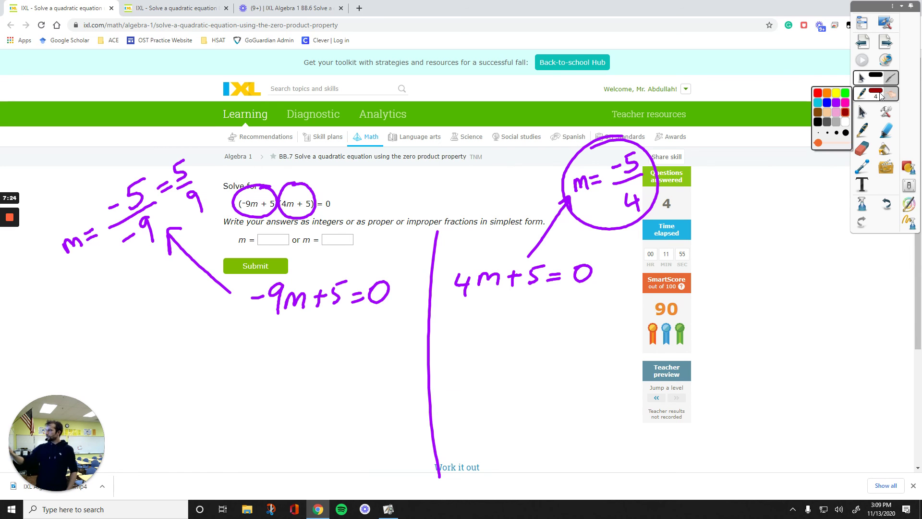
mouse_move(315, 329)
mouse_down()
mouse_move(339, 328)
mouse_move(336, 338)
mouse_up()
drag(363, 324, 380, 330)
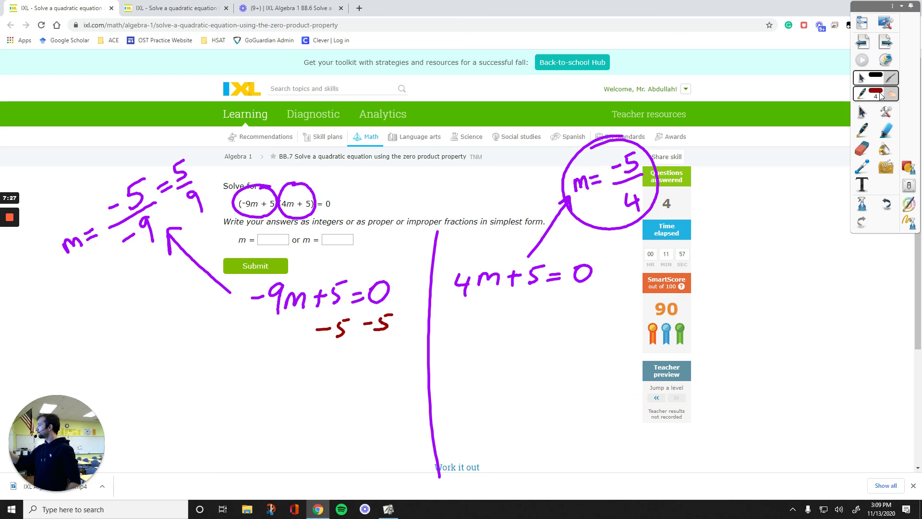
drag(293, 348, 389, 337)
drag(349, 279, 330, 343)
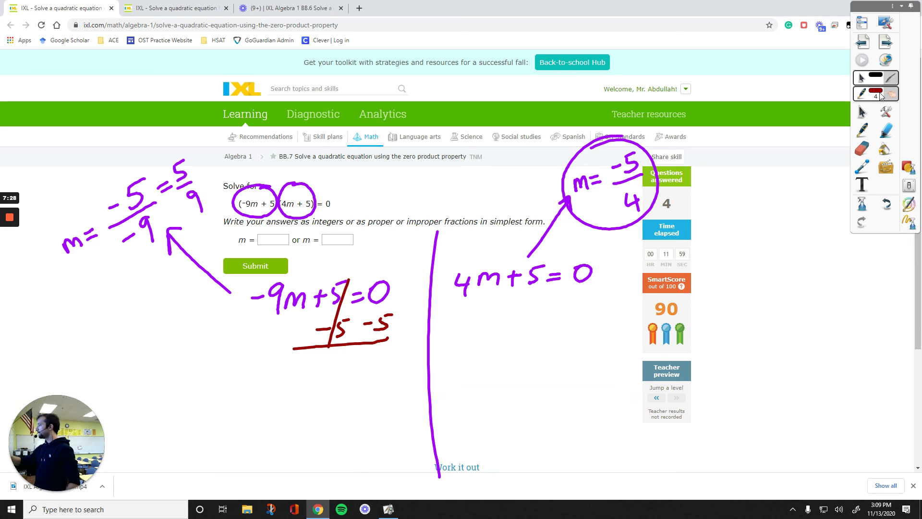
Step: Write -9m = -5, divide both sides by -9, and circle m = 5/9
drag(295, 371, 310, 370)
drag(323, 361, 321, 381)
mouse_move(328, 368)
mouse_down()
mouse_move(345, 376)
mouse_move(360, 364)
mouse_up()
drag(352, 373, 379, 365)
mouse_move(398, 355)
mouse_down()
mouse_move(388, 359)
mouse_move(388, 373)
mouse_move(398, 372)
mouse_move(382, 389)
mouse_up()
mouse_move(396, 383)
mouse_down()
mouse_move(385, 388)
mouse_move(396, 403)
mouse_up()
mouse_move(301, 388)
mouse_down()
mouse_move(341, 383)
mouse_move(328, 397)
mouse_up()
mouse_move(336, 387)
mouse_down()
mouse_move(329, 393)
mouse_move(338, 408)
mouse_up()
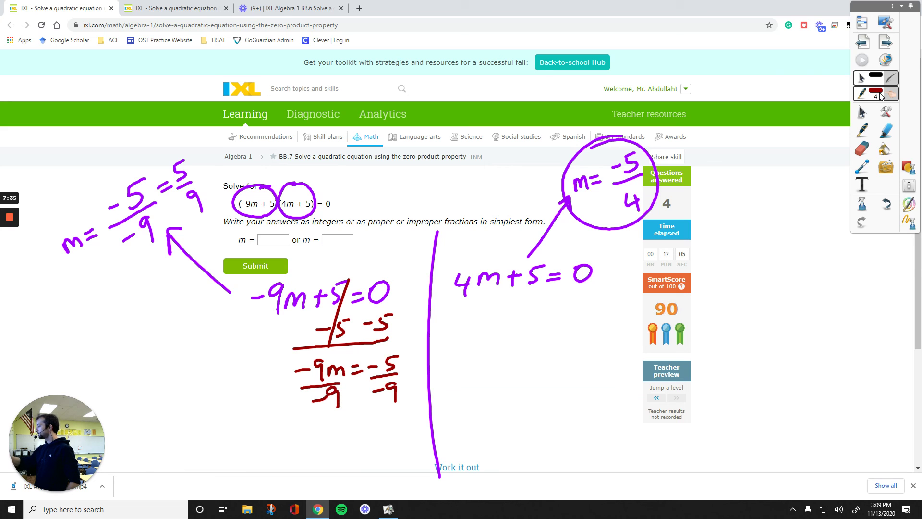
drag(308, 354, 332, 392)
mouse_move(343, 425)
mouse_down()
mouse_move(344, 436)
mouse_move(379, 431)
mouse_up()
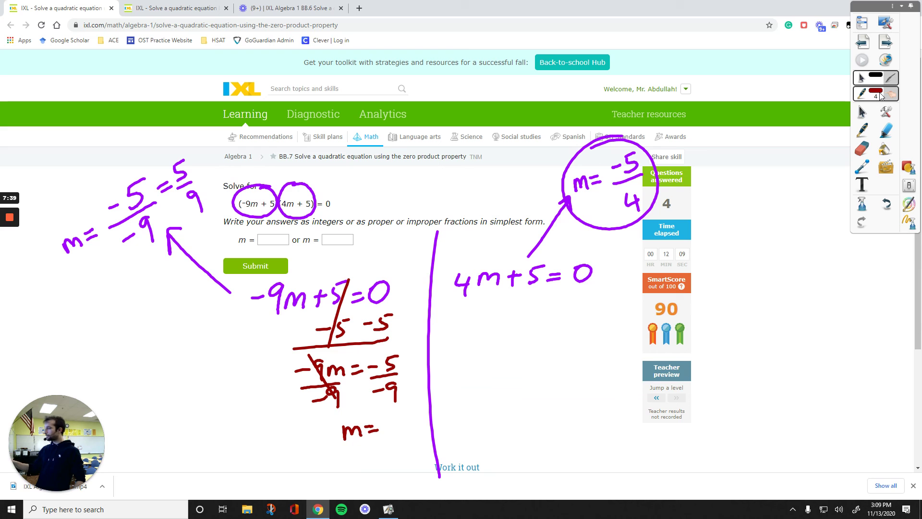
mouse_move(395, 412)
mouse_down()
mouse_move(395, 454)
mouse_move(328, 423)
mouse_move(414, 419)
mouse_move(384, 407)
mouse_up()
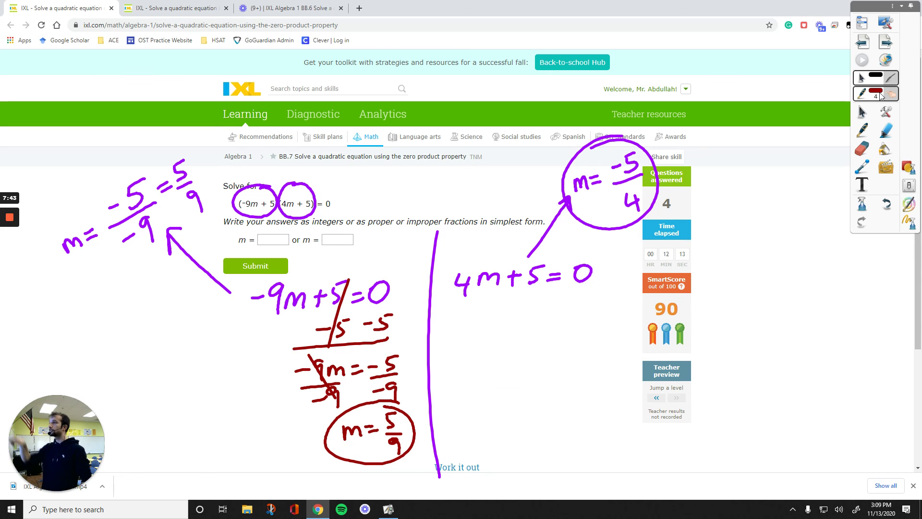
Step: Subtract 5 from both sides of 4m+5=0, cancel the 5s, and write 4m = -5
drag(508, 305, 523, 305)
drag(539, 292, 530, 310)
mouse_move(567, 301)
mouse_down()
mouse_move(586, 300)
mouse_move(583, 307)
mouse_up()
drag(487, 321, 587, 316)
drag(549, 255, 513, 351)
mouse_move(512, 343)
mouse_down()
mouse_move(513, 361)
mouse_move(530, 344)
mouse_move(540, 357)
mouse_up()
drag(546, 344, 558, 351)
drag(565, 349, 584, 342)
mouse_move(584, 342)
mouse_down()
mouse_move(594, 360)
mouse_move(577, 385)
mouse_up()
Step: Divide both sides by 4, cancel the 4s, and box the answer m = -5/4
drag(576, 385, 592, 382)
drag(590, 378, 584, 399)
mouse_move(503, 363)
mouse_down()
mouse_move(539, 361)
mouse_move(530, 400)
mouse_up()
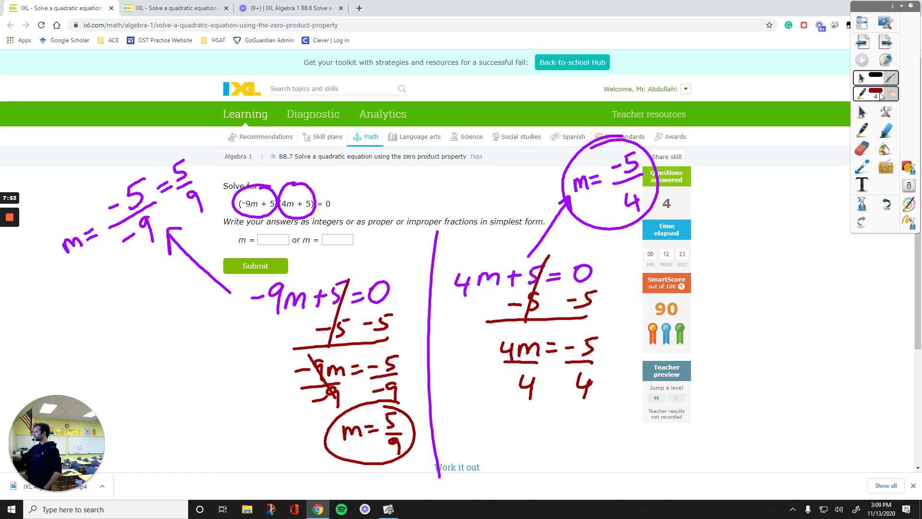
drag(502, 341, 526, 385)
mouse_move(535, 444)
mouse_down()
mouse_move(541, 431)
mouse_move(549, 440)
mouse_up()
drag(552, 432, 567, 435)
drag(572, 429, 592, 419)
drag(592, 419, 588, 436)
mouse_move(586, 441)
mouse_down()
mouse_move(599, 439)
mouse_move(602, 454)
mouse_up()
drag(601, 448, 601, 466)
mouse_move(612, 401)
mouse_down()
mouse_move(611, 467)
mouse_move(519, 422)
mouse_move(598, 410)
mouse_up()
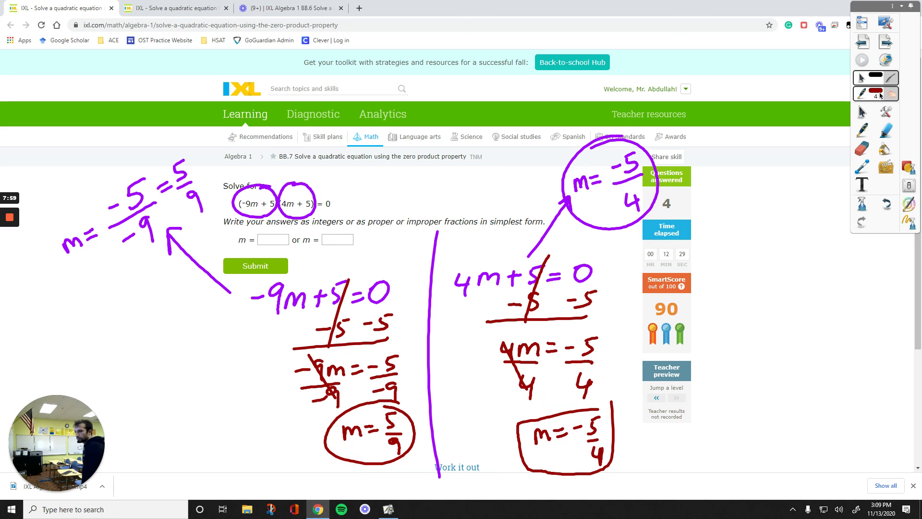